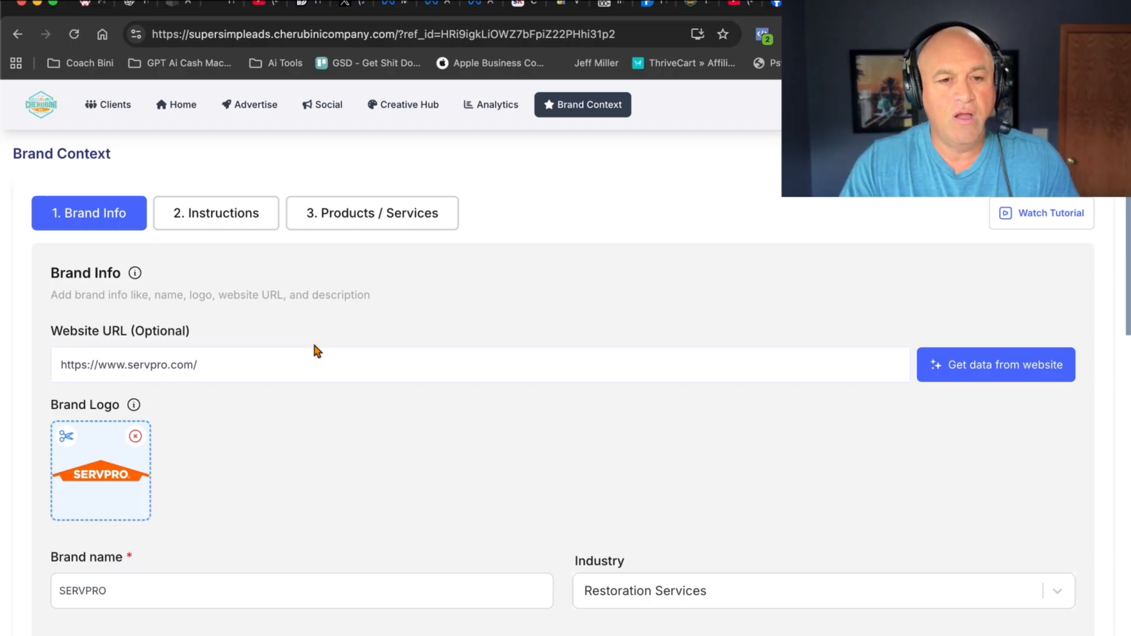
# - Review the SERVPRO brand info from website URL to business location, and read through the brand instructions
pyautogui.tripleClick(215, 361)
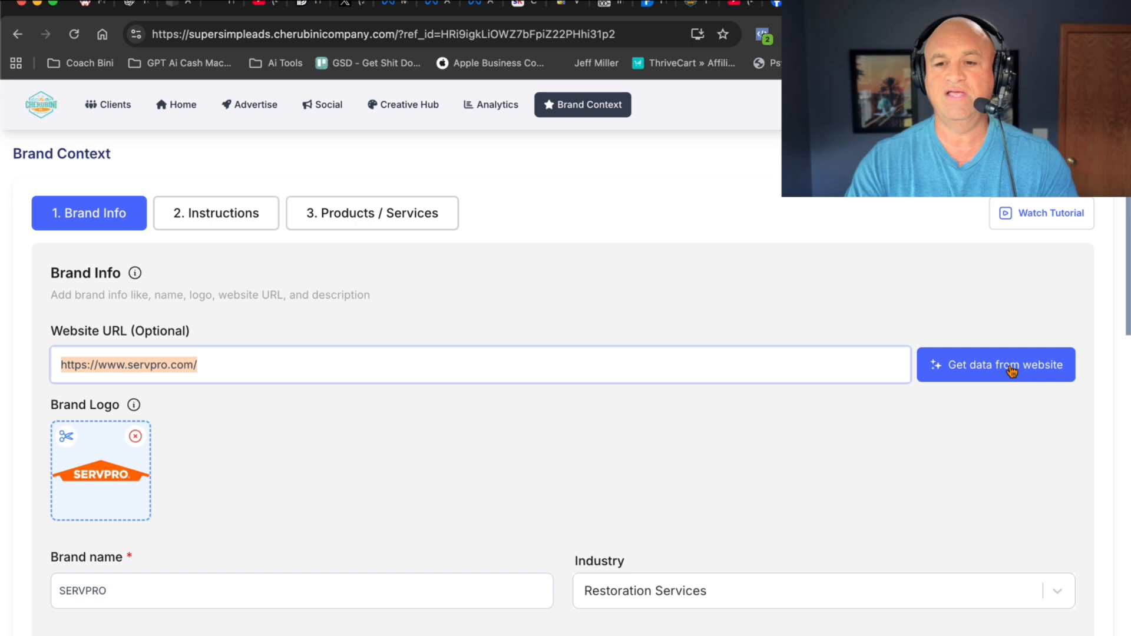
pyautogui.scroll(-1, 879, 380)
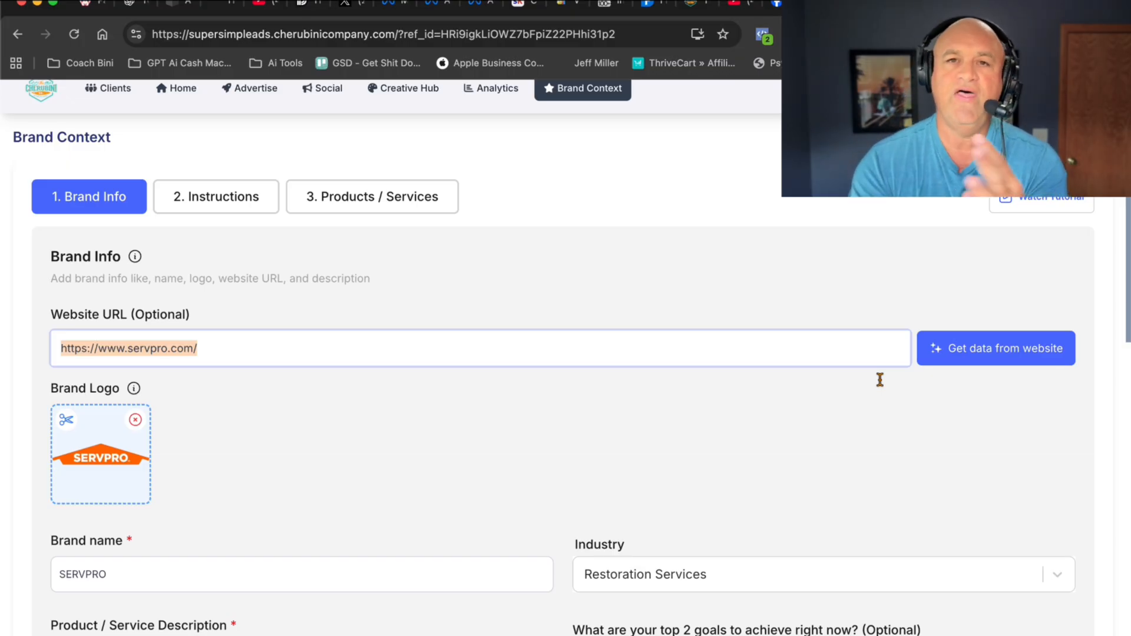
pyautogui.scroll(-6, 819, 423)
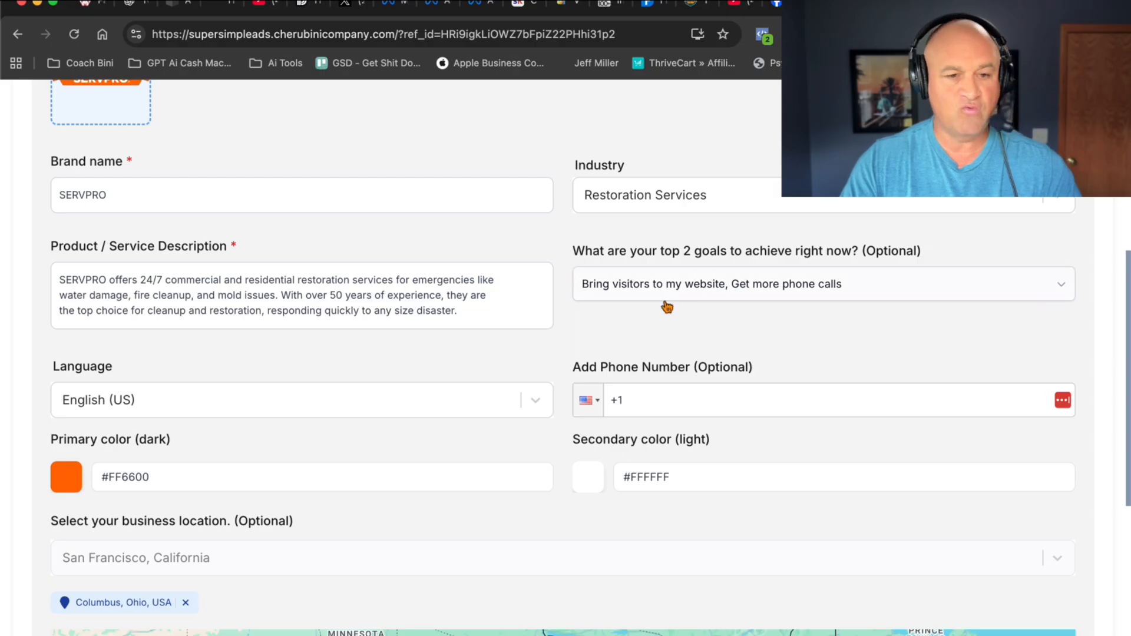
pyautogui.scroll(-2, 668, 295)
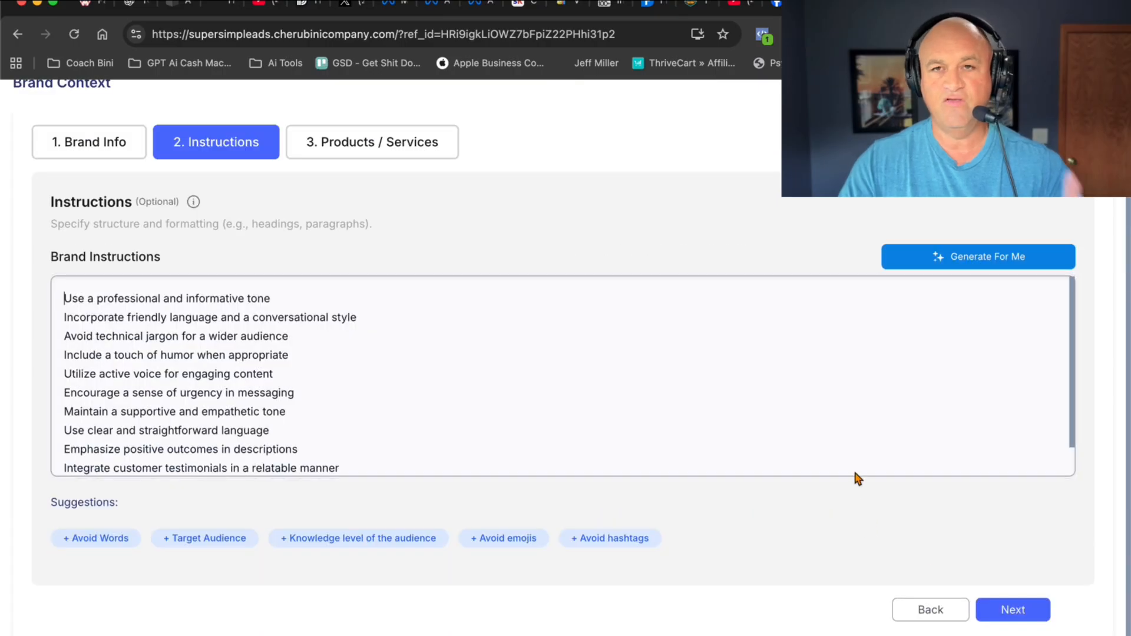
pyautogui.click(67, 295)
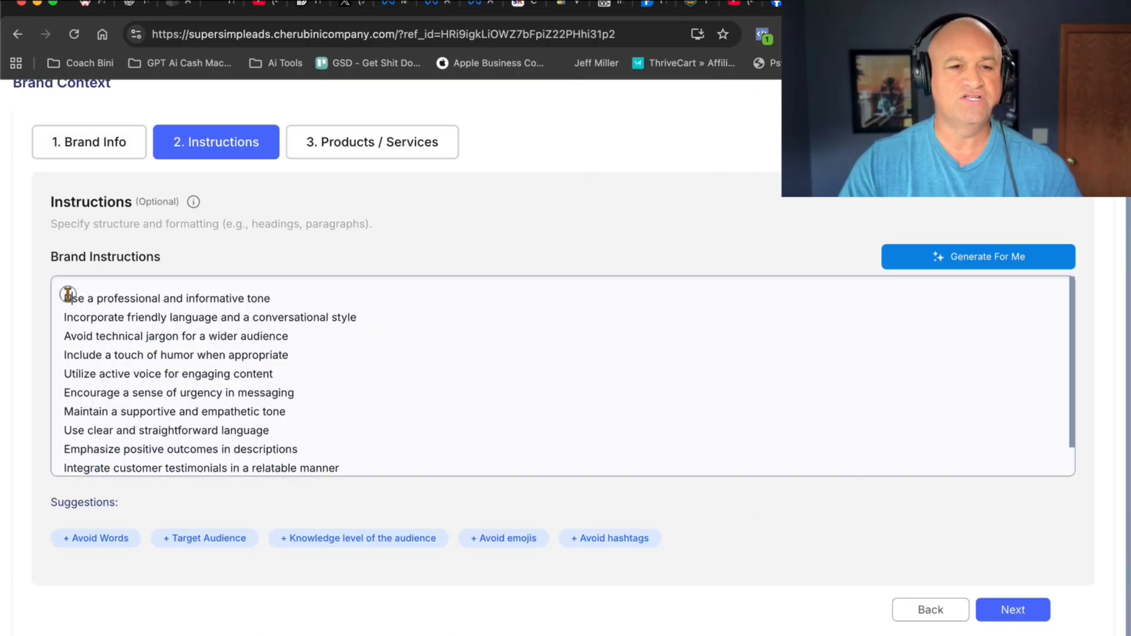
pyautogui.click(293, 390)
pyautogui.scroll(-2, 300, 386)
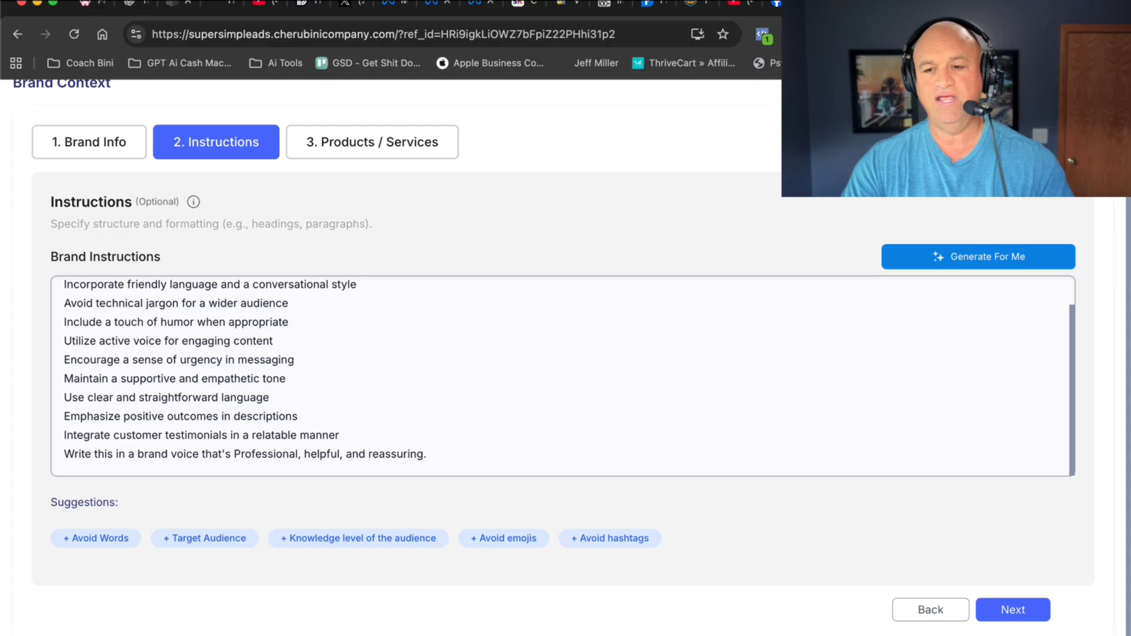
# - Continue to the products and services and start a Web Traffic ad on Meta for Water Damage Restoration
pyautogui.click(1012, 613)
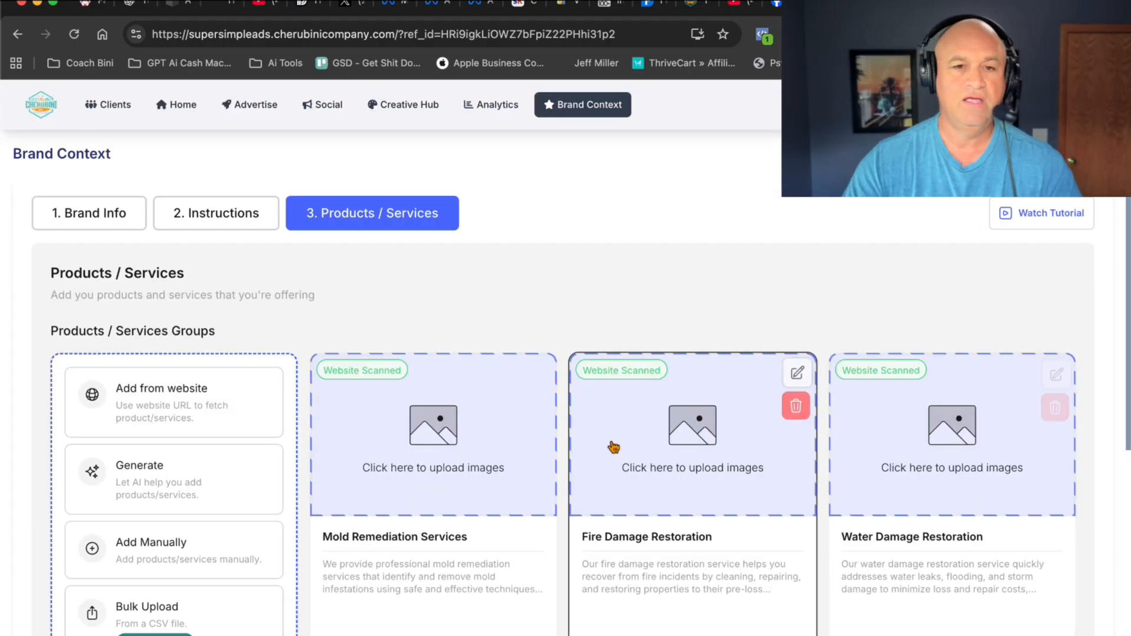
pyautogui.scroll(-2, 581, 309)
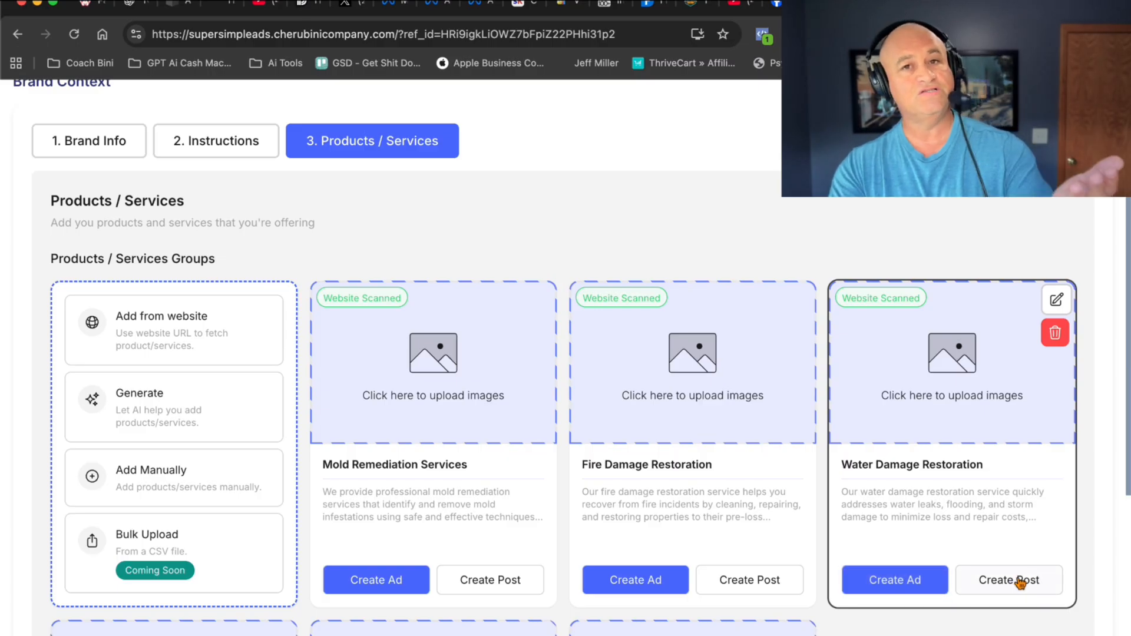
pyautogui.click(894, 595)
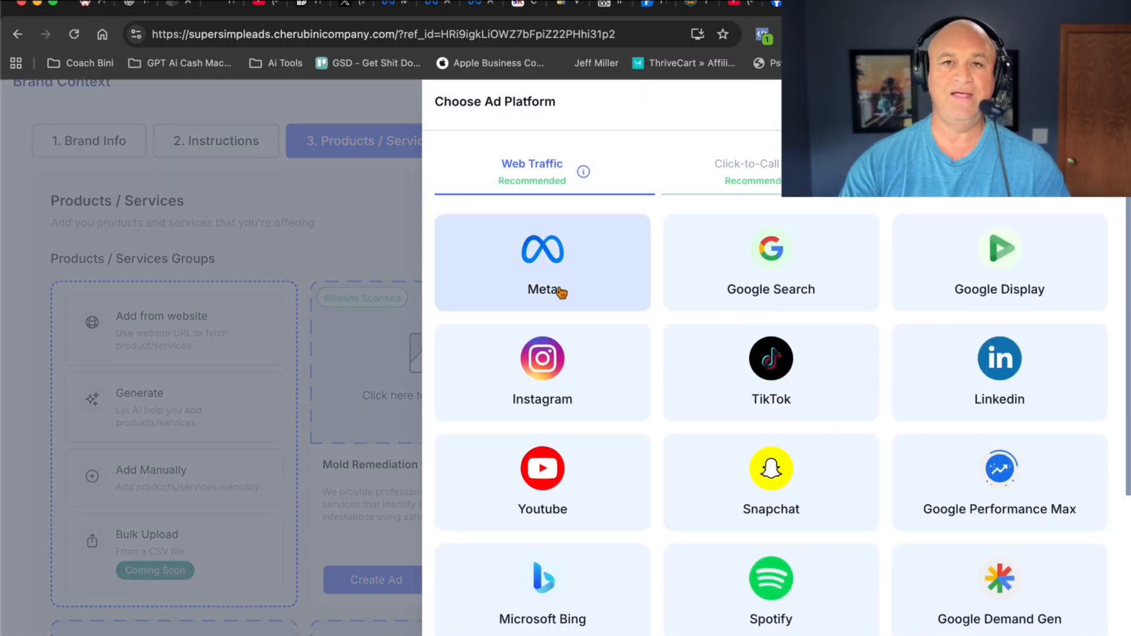
pyautogui.click(516, 258)
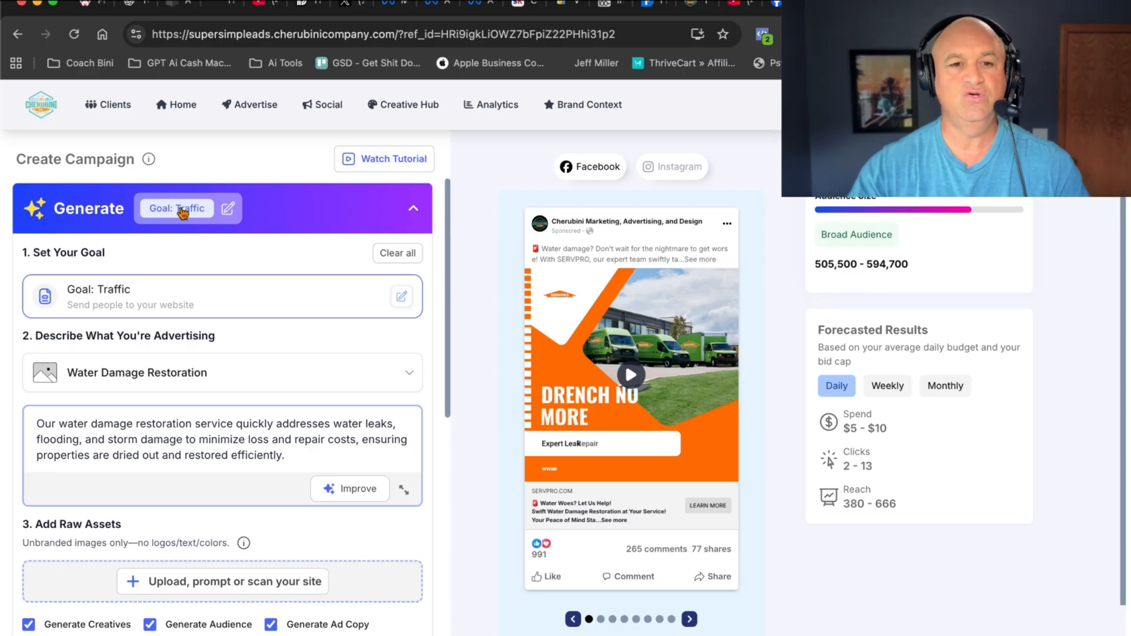
pyautogui.scroll(-1, 154, 298)
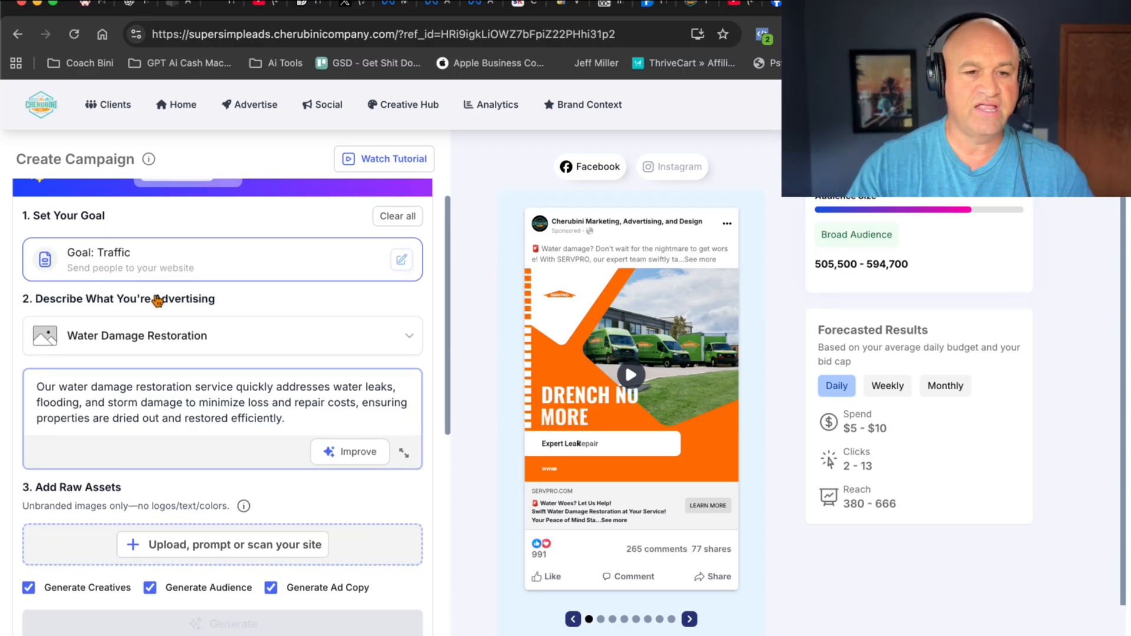
pyautogui.click(316, 308)
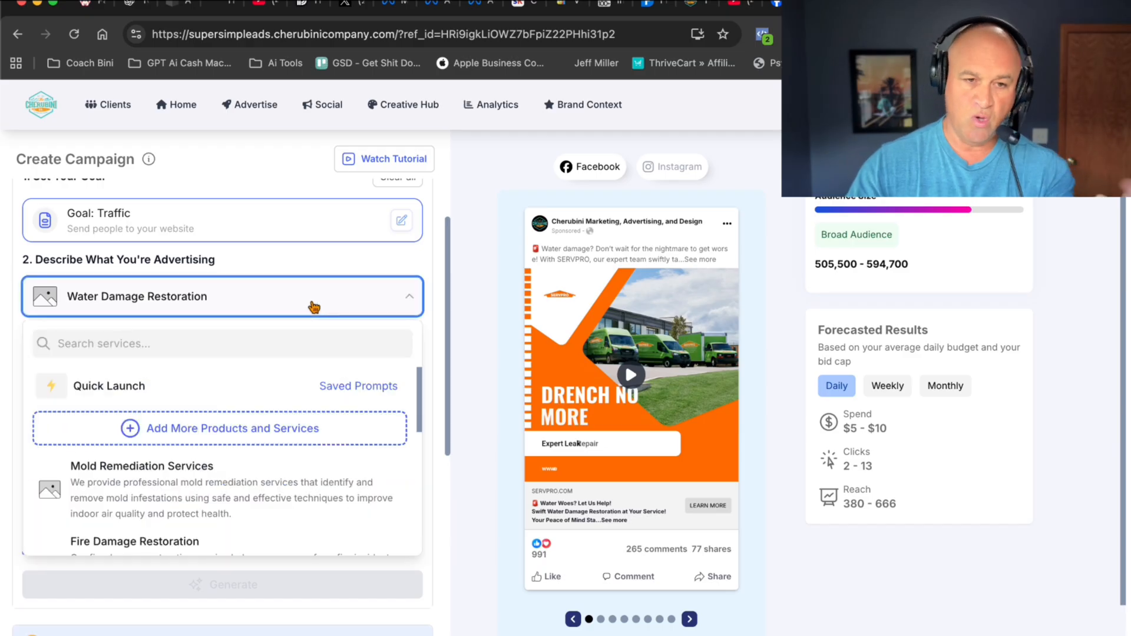
pyautogui.click(306, 263)
pyautogui.moveTo(44, 348); pyautogui.dragTo(303, 377)
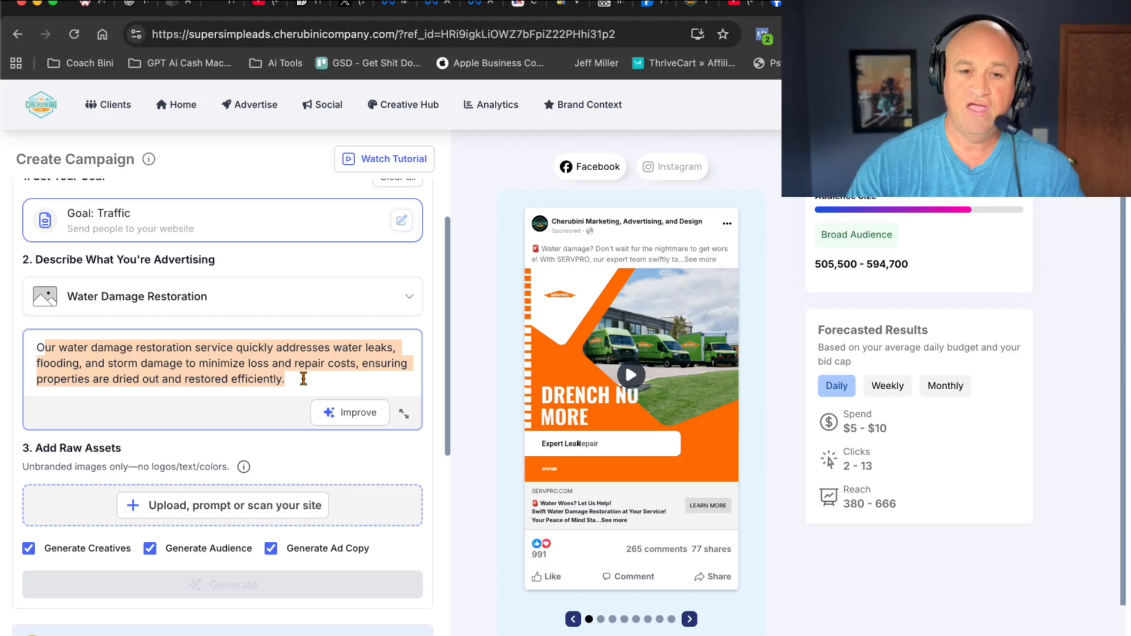
pyautogui.scroll(-1, 353, 386)
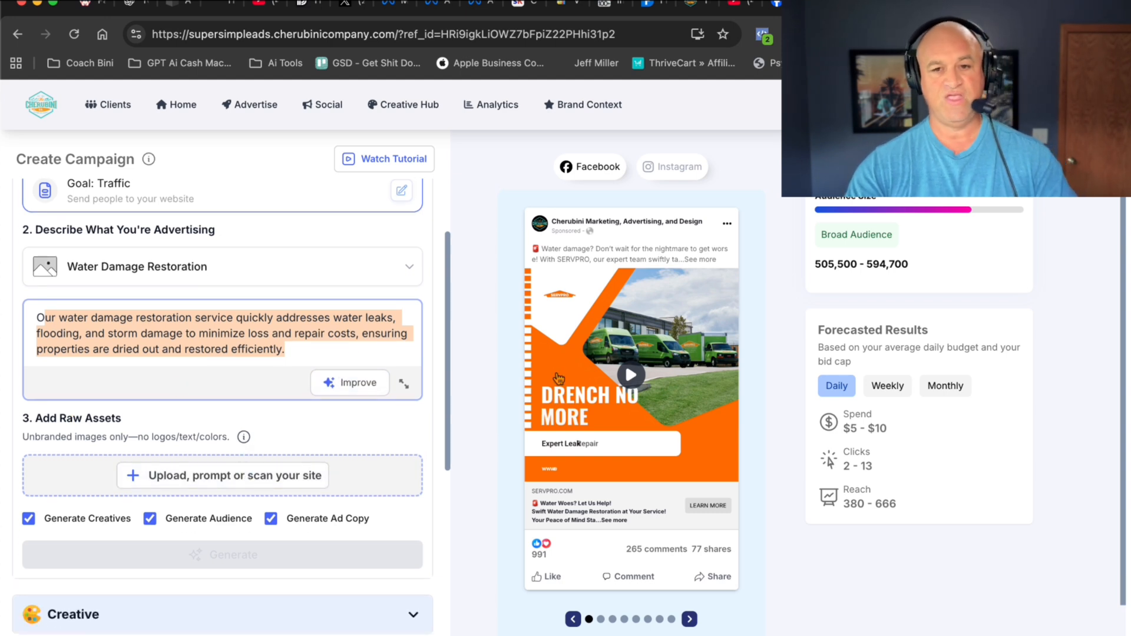
pyautogui.click(210, 474)
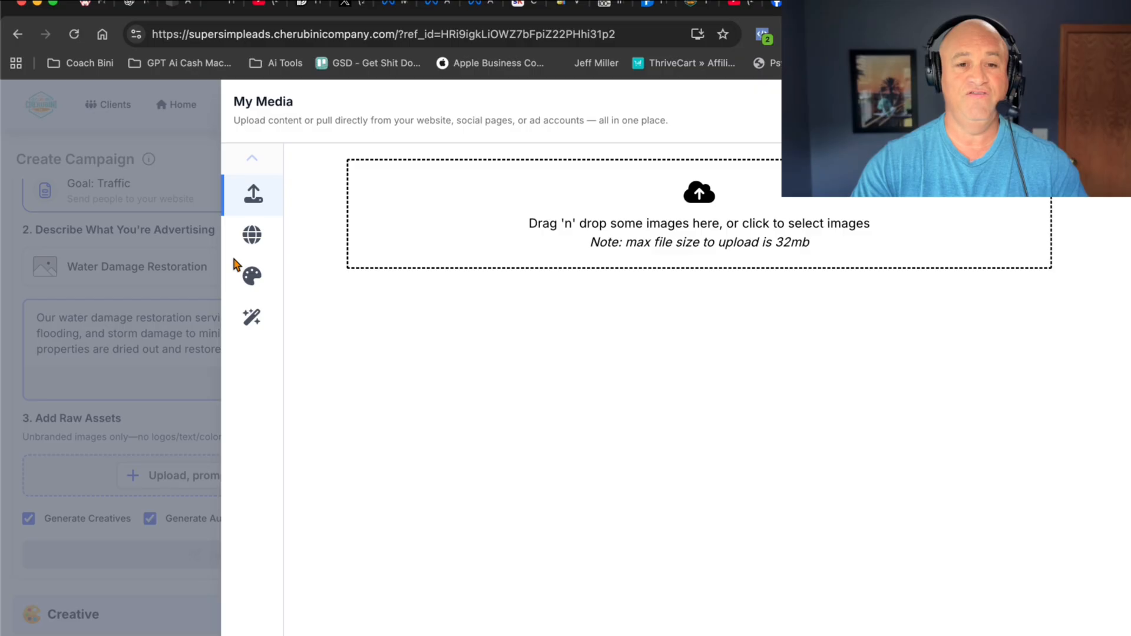
pyautogui.click(257, 241)
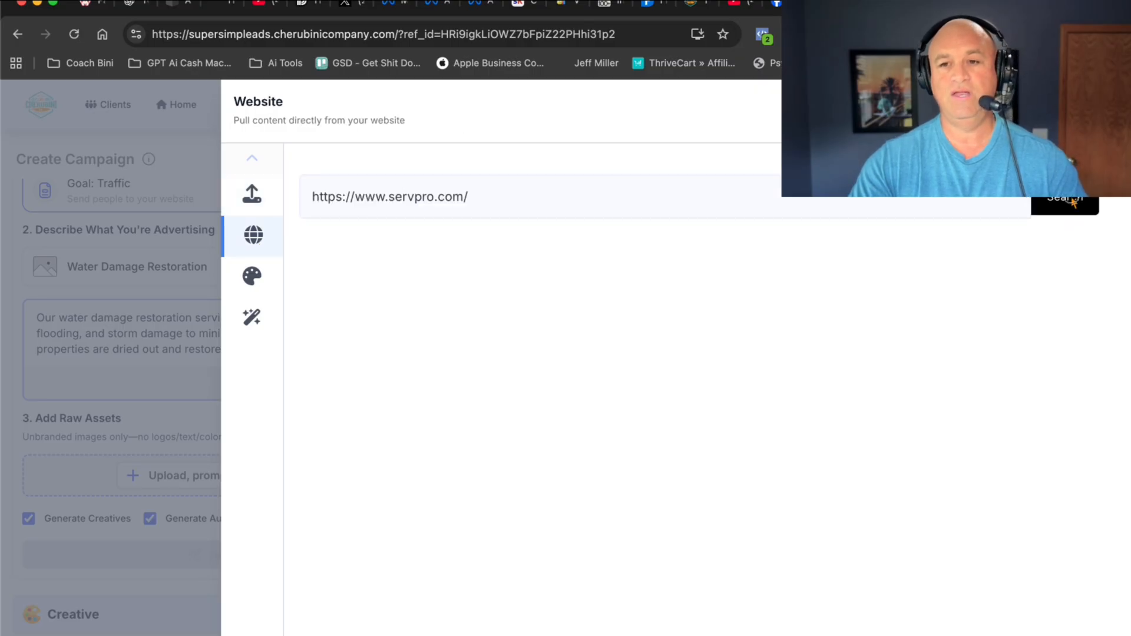
pyautogui.click(1074, 206)
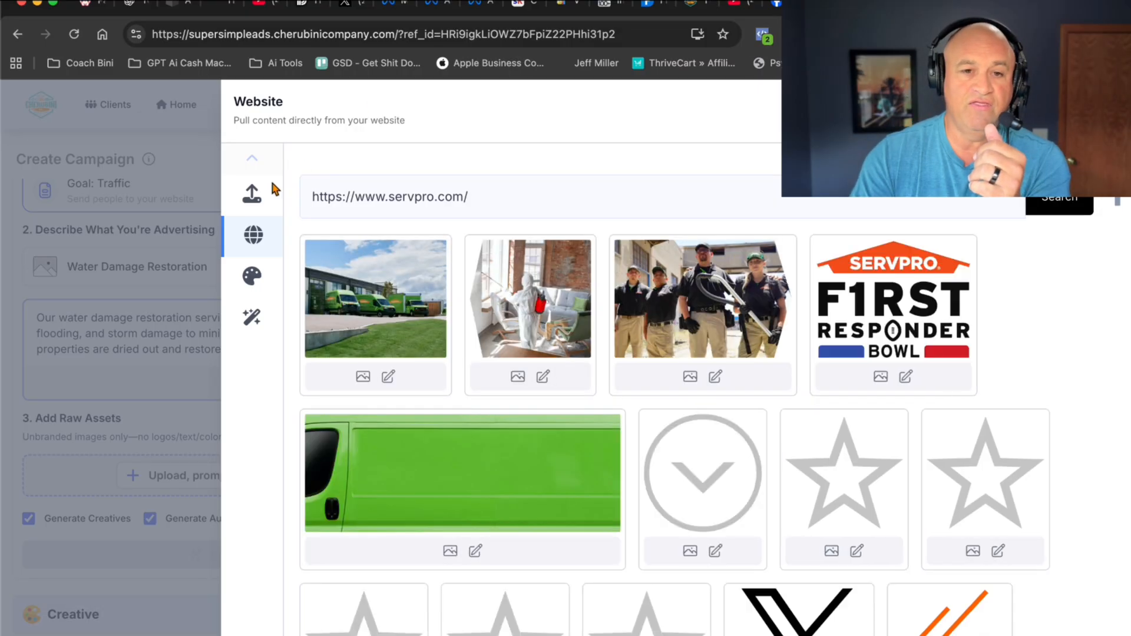
# - Add the photo of the green vans to the raw assets, cropped to 1:1, 1.91:1 and 9:16
pyautogui.click(410, 275)
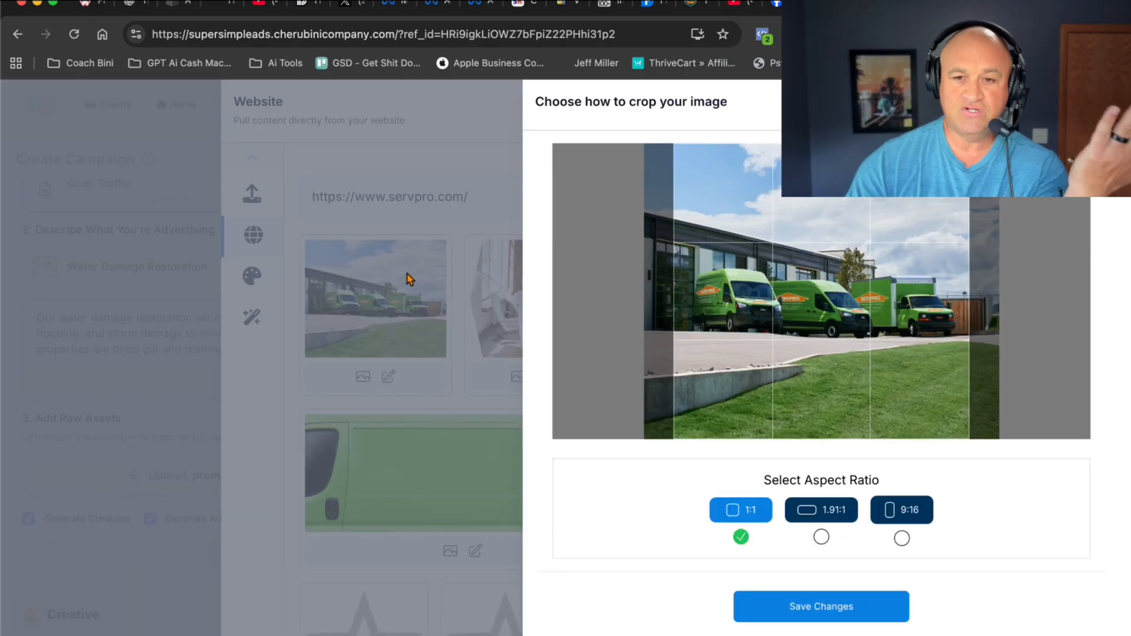
pyautogui.click(822, 538)
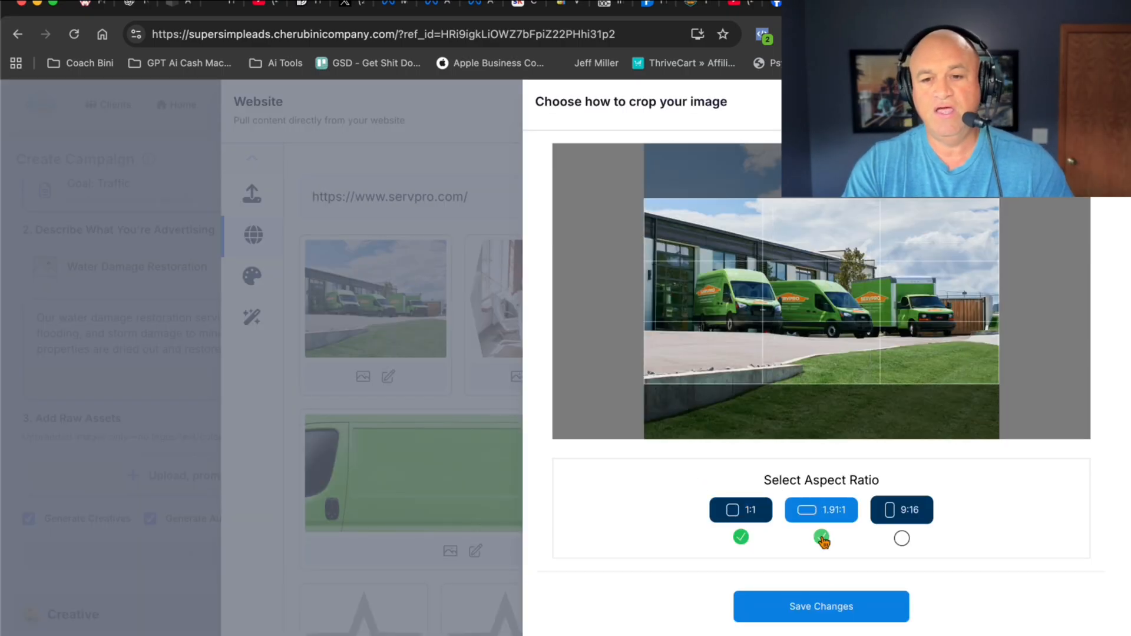
pyautogui.click(902, 538)
pyautogui.moveTo(855, 357); pyautogui.dragTo(808, 355)
pyautogui.click(822, 604)
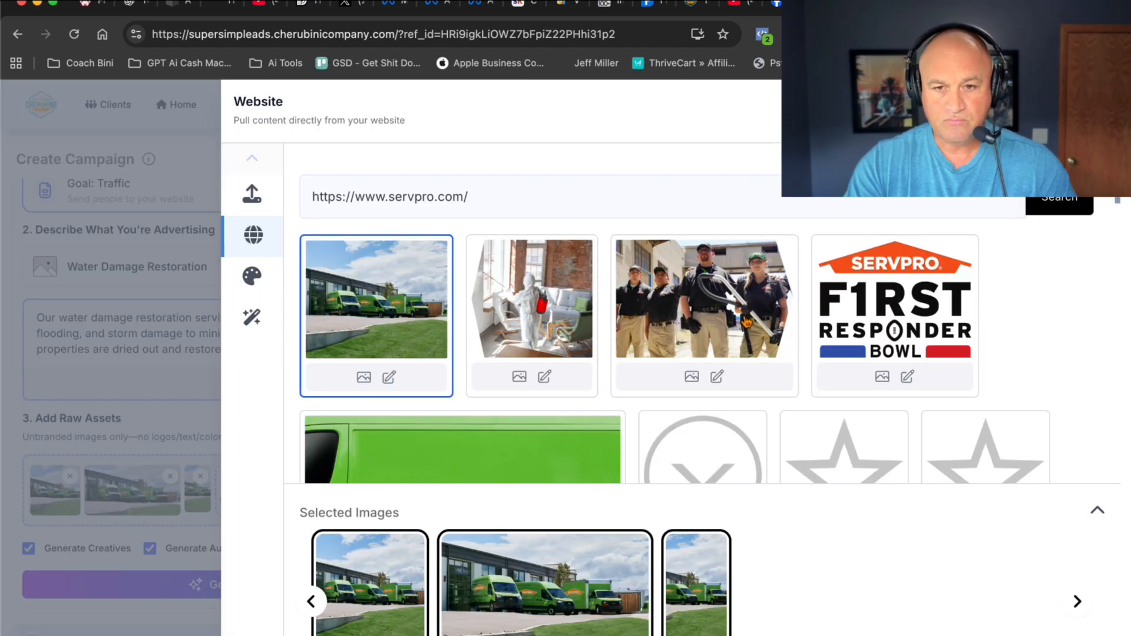
# - Add the uniformed crew photo and the photo of the worker in a protective suit, each cropped to 1:1
pyautogui.click(746, 322)
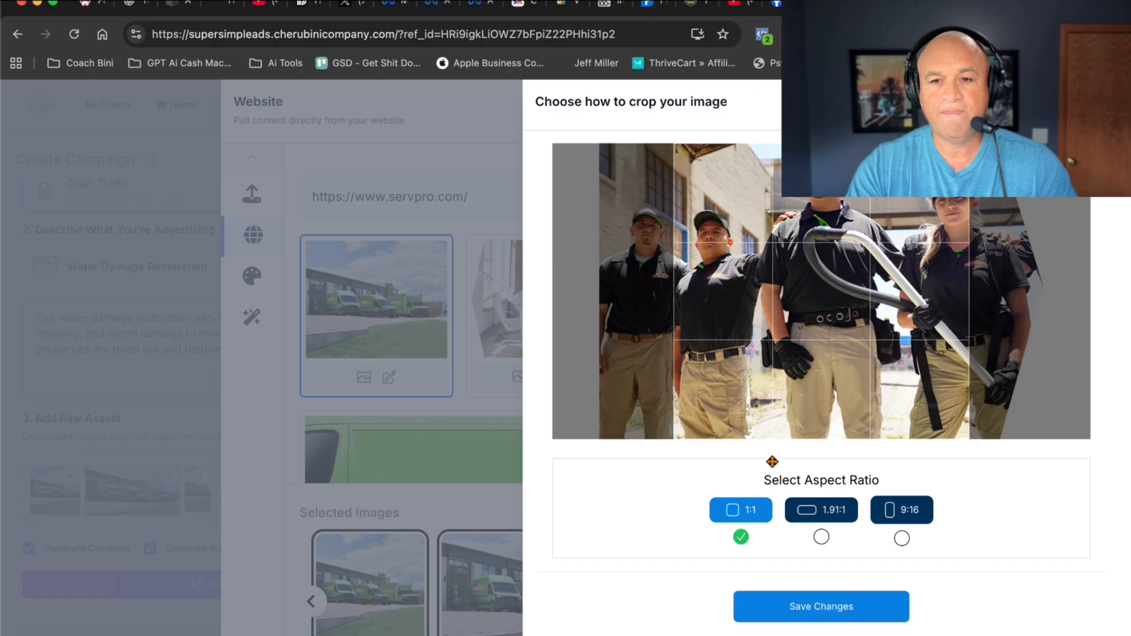
pyautogui.click(836, 607)
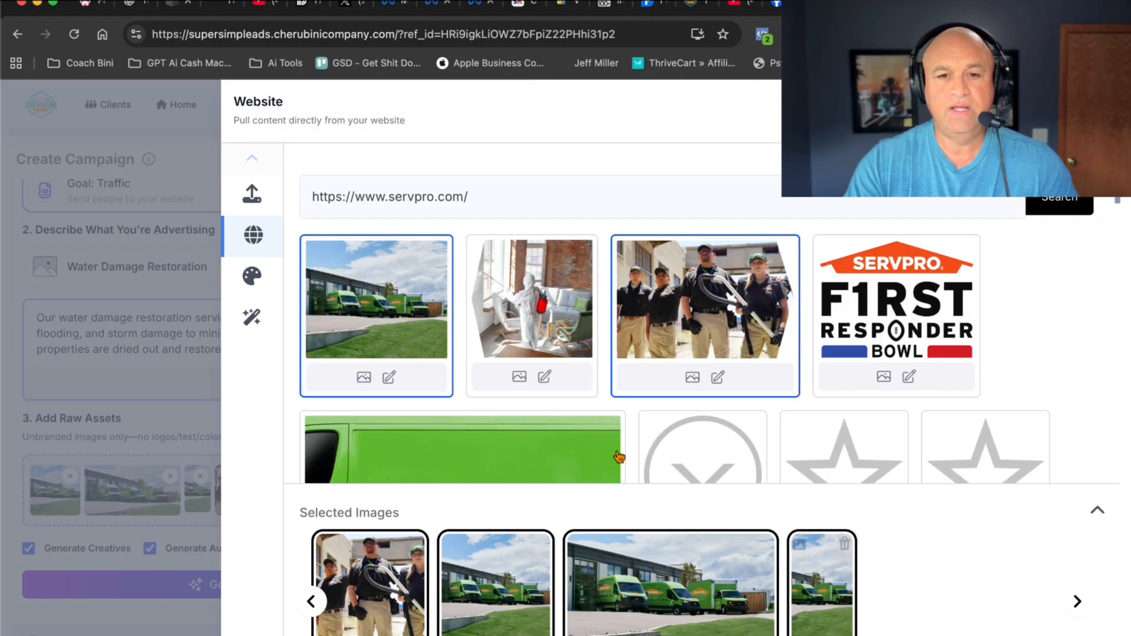
pyautogui.click(554, 300)
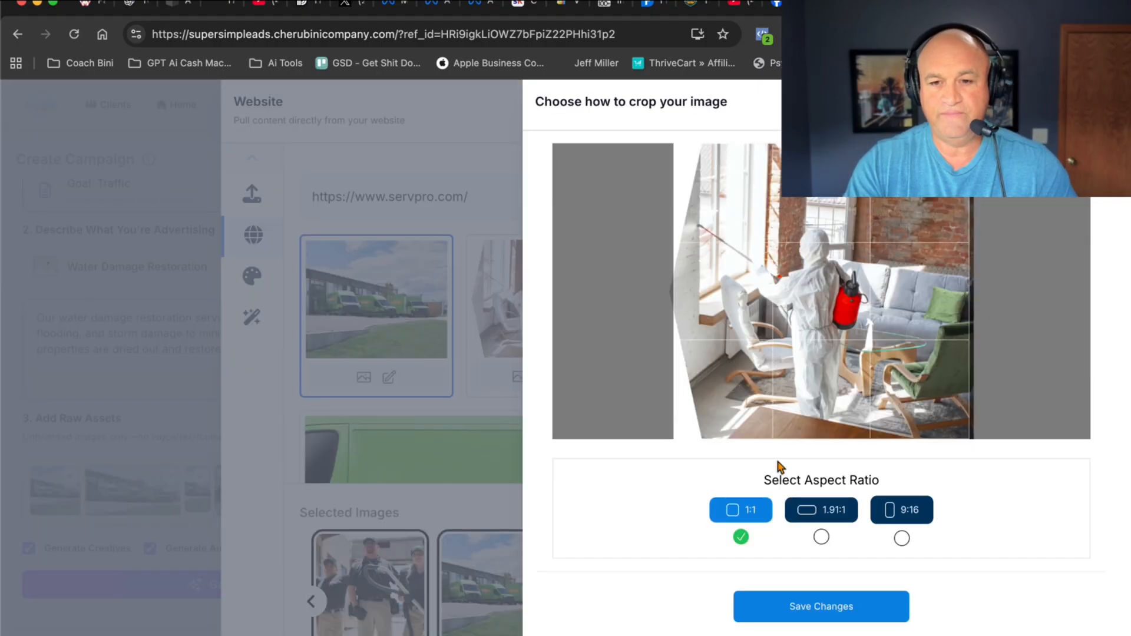
pyautogui.click(832, 606)
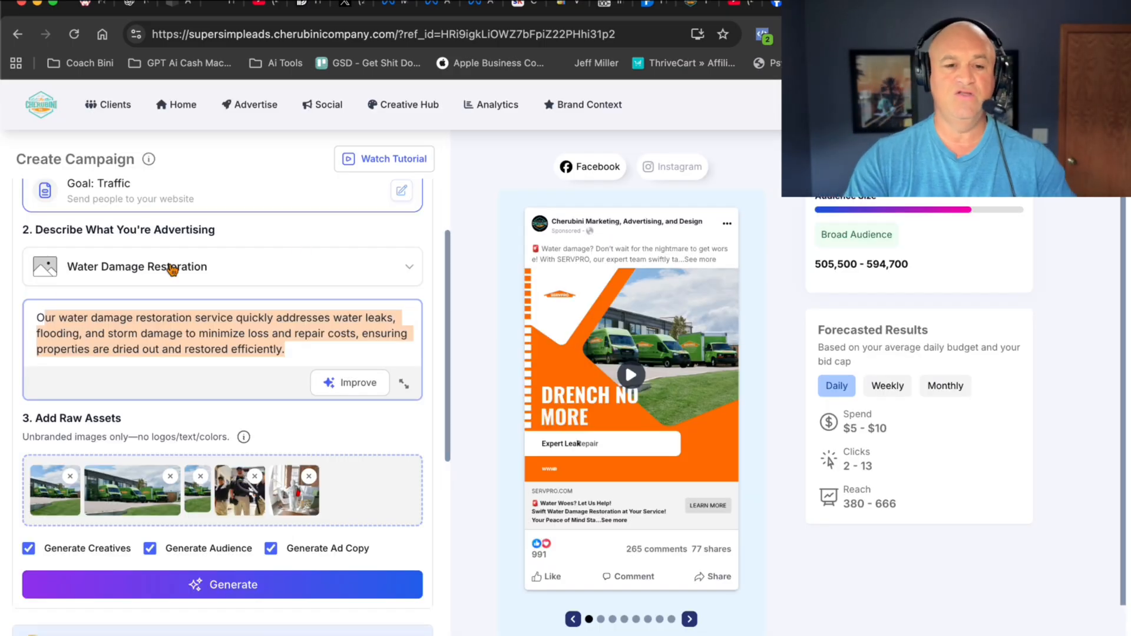
# - Generate the campaign's creatives, audience and ad copy from the service description and the raw assets
pyautogui.scroll(-1, 36, 539)
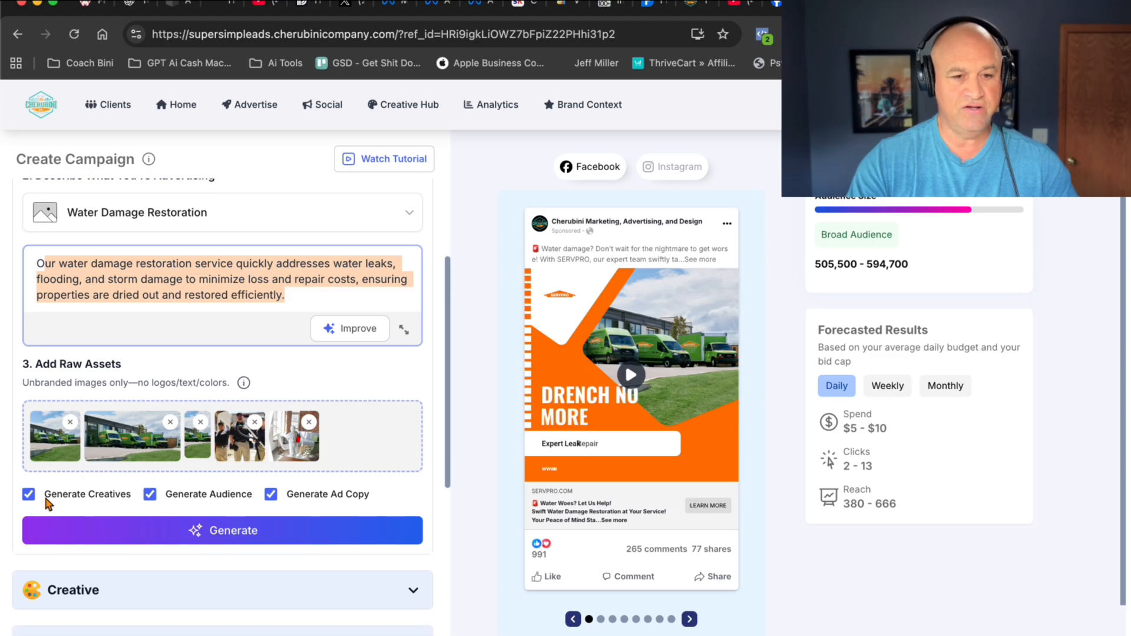
pyautogui.moveTo(84, 498)
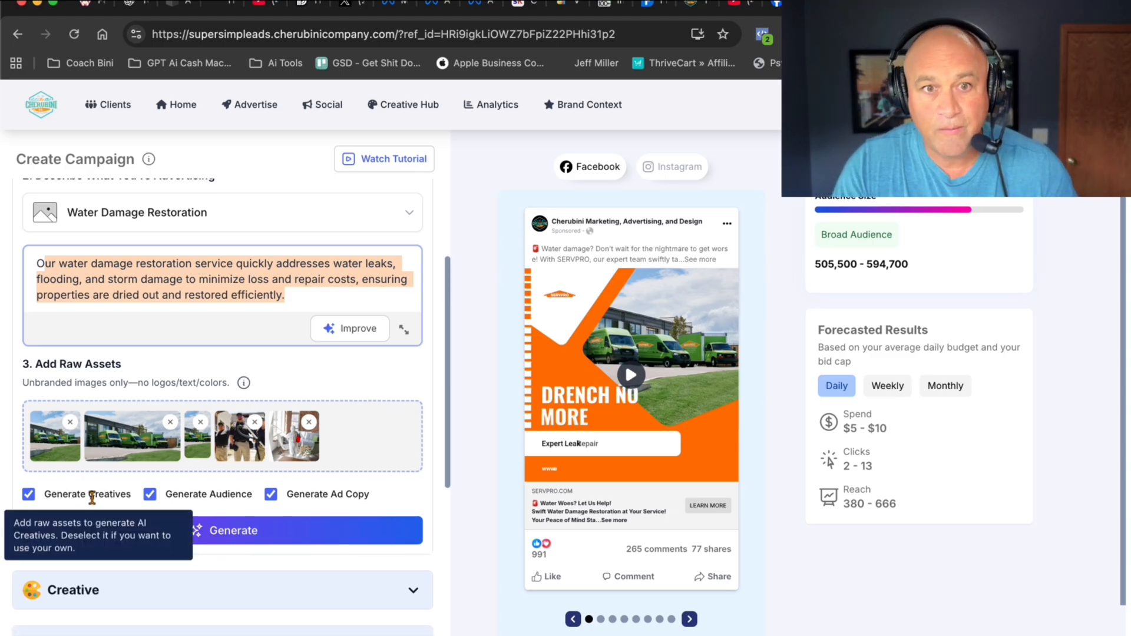
pyautogui.moveTo(181, 500)
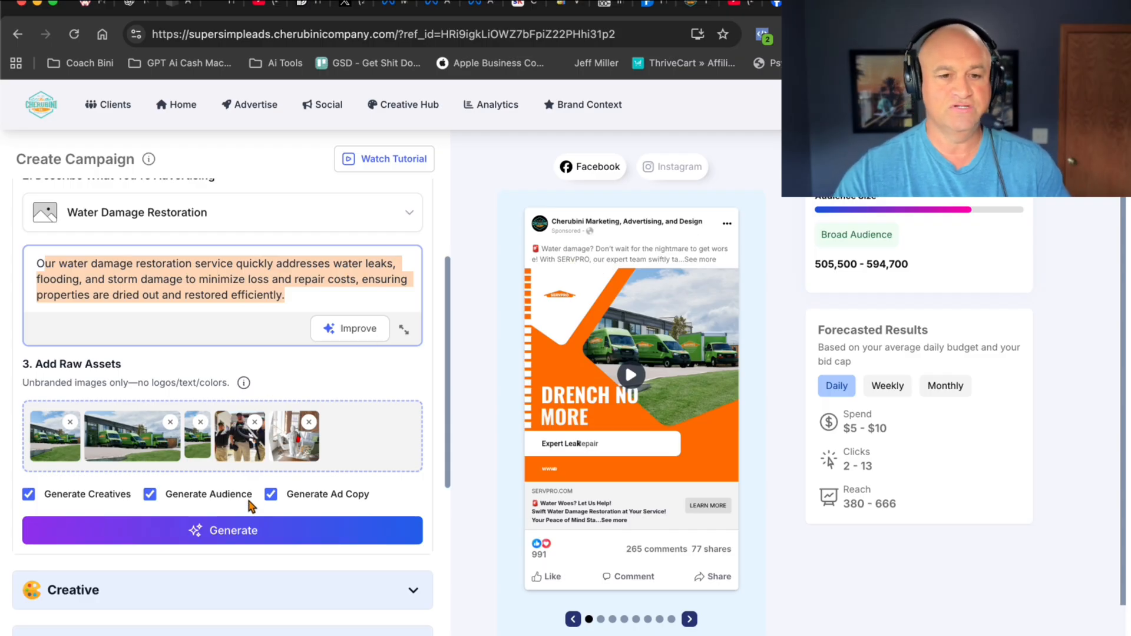
pyautogui.click(229, 534)
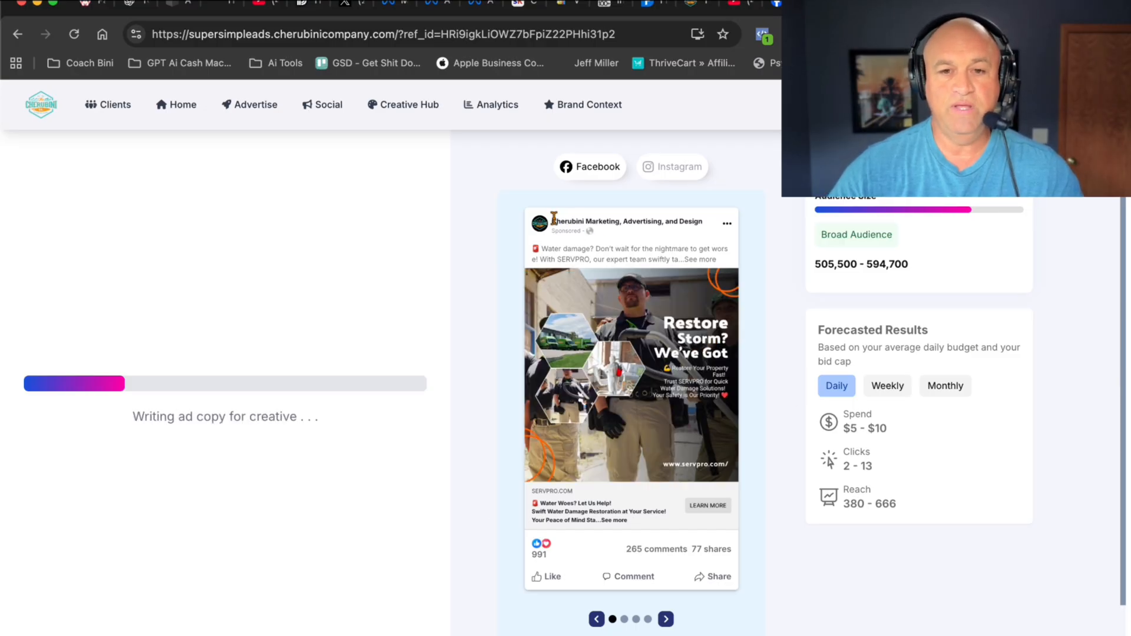
# - Review the generated ad images and videos, and page the Facebook preview to the second ad
pyautogui.tripleClick(698, 222)
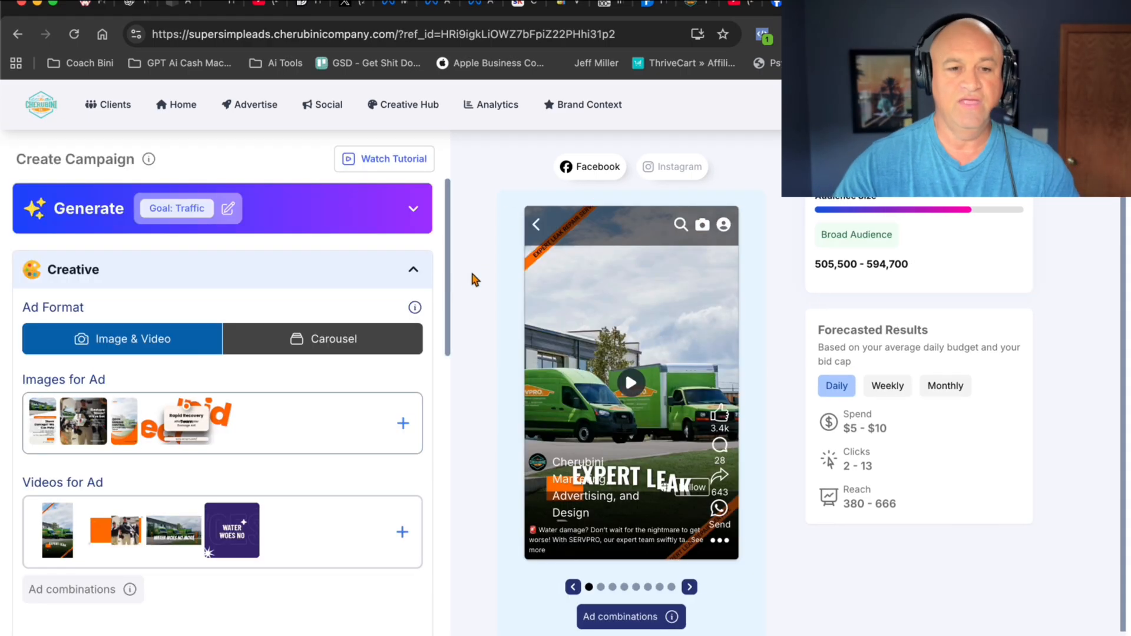
pyautogui.scroll(-2, 308, 343)
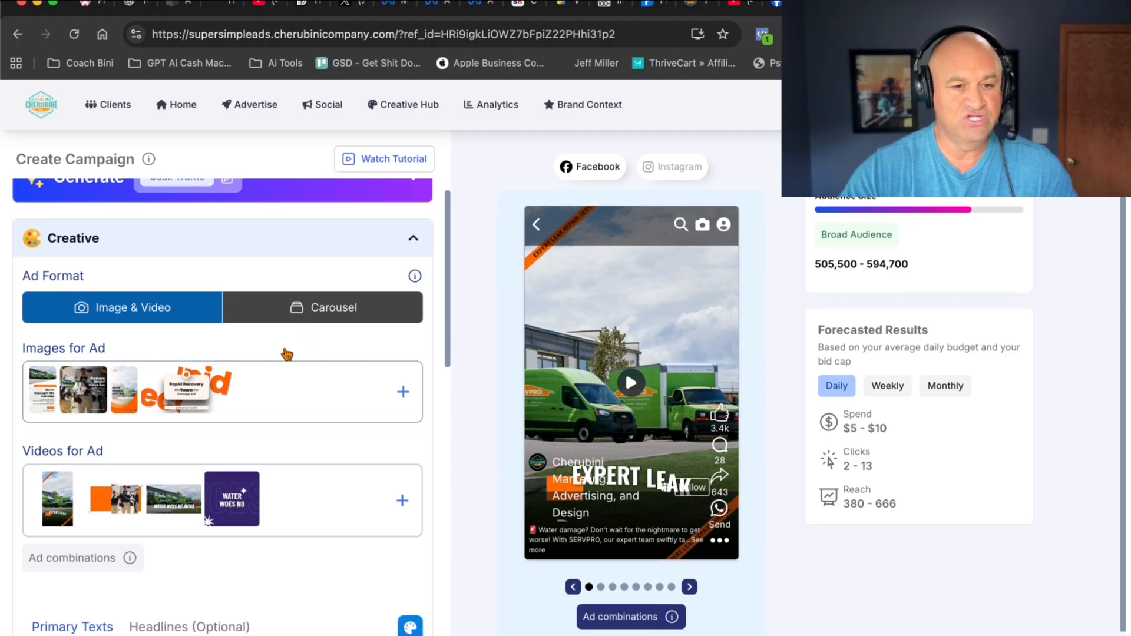
pyautogui.click(57, 384)
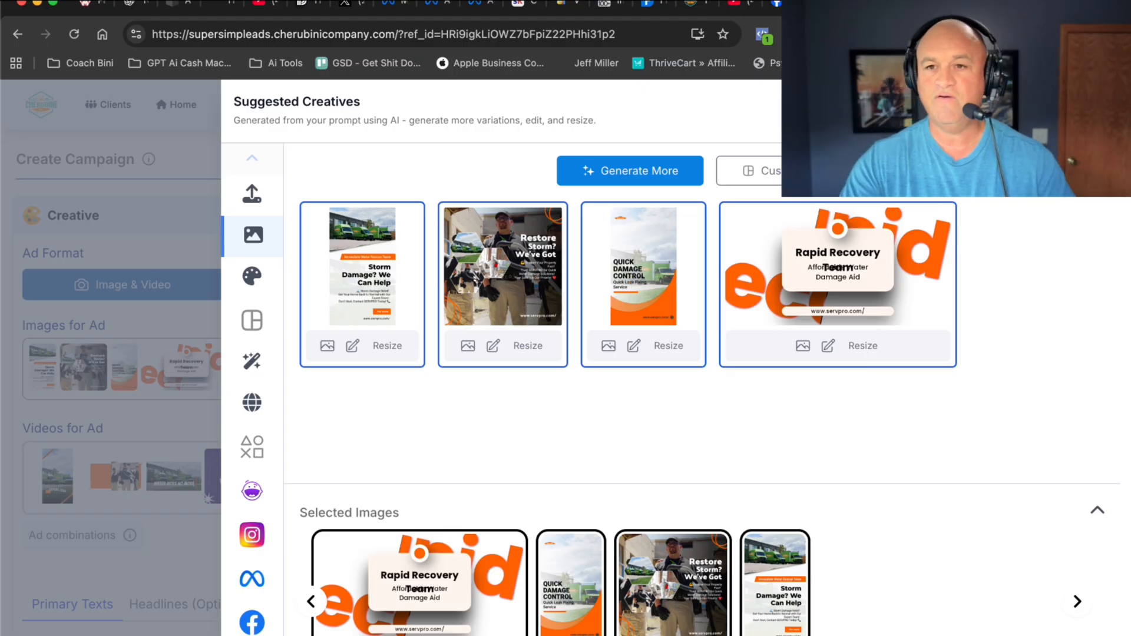
pyautogui.click(1102, 110)
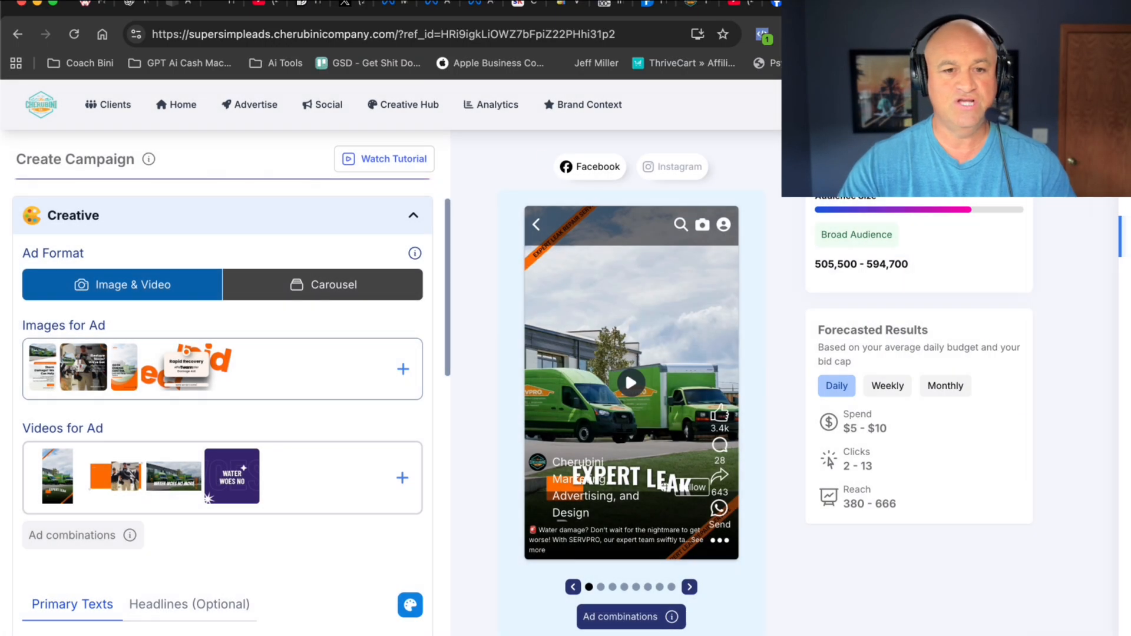
pyautogui.click(52, 489)
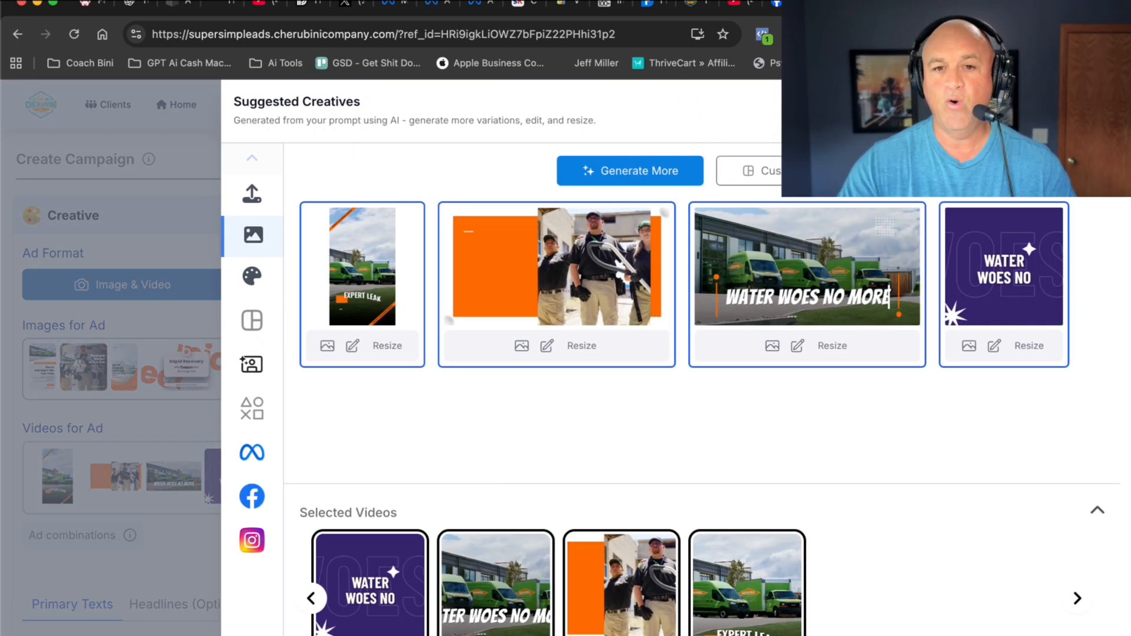
pyautogui.click(1101, 110)
pyautogui.click(641, 388)
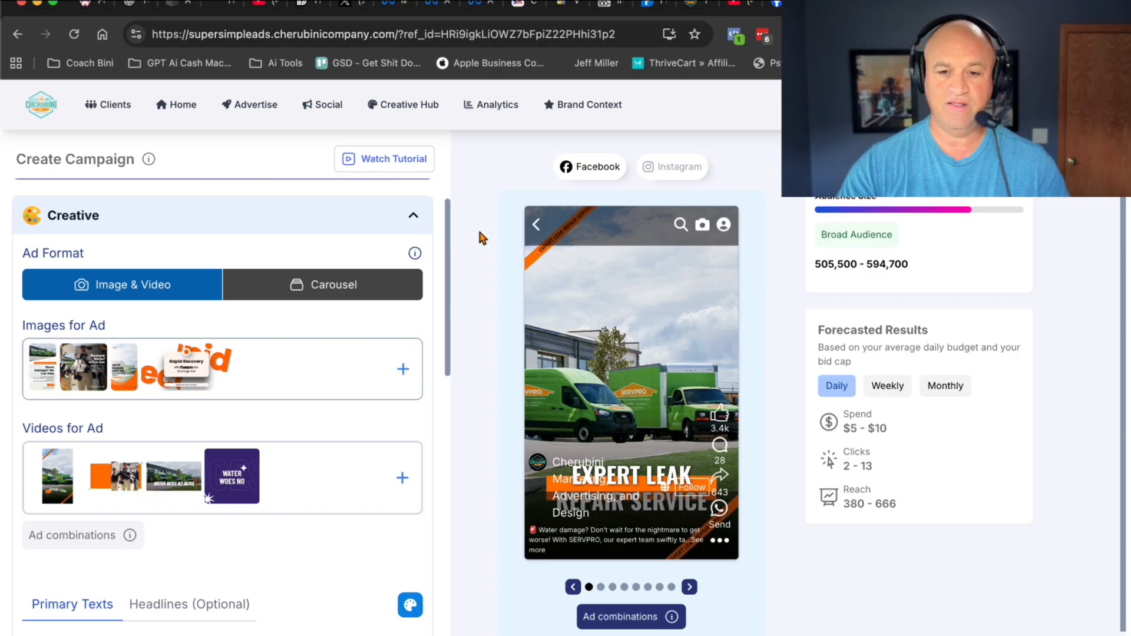
pyautogui.click(689, 588)
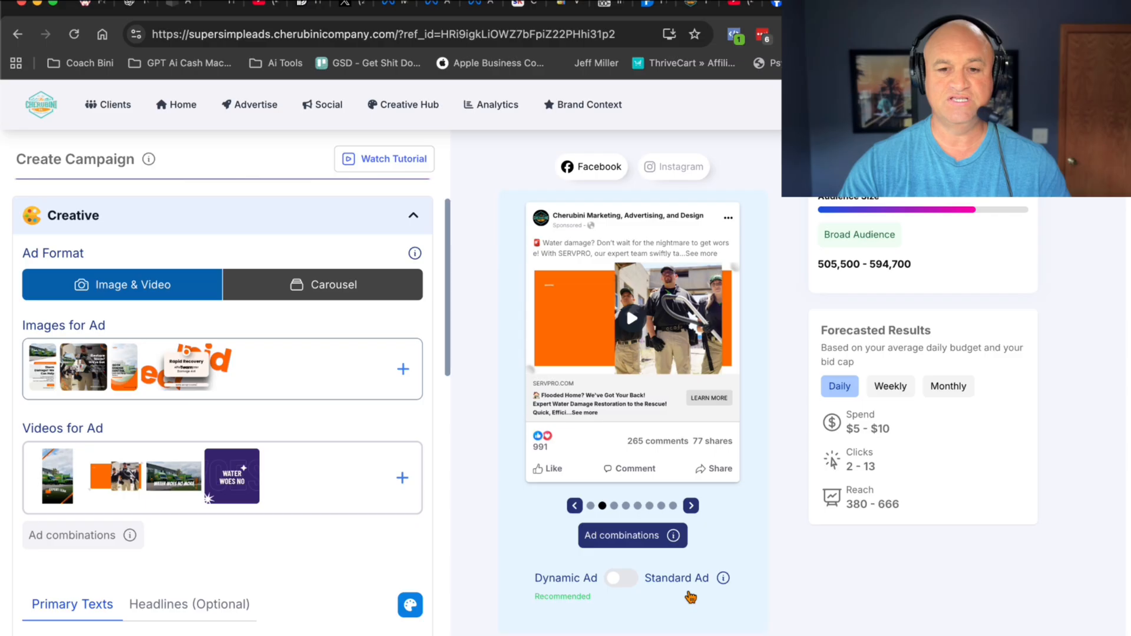
# - Page through the remaining Facebook ad previews and continue with the image ads in the Instagram preview
pyautogui.click(692, 506)
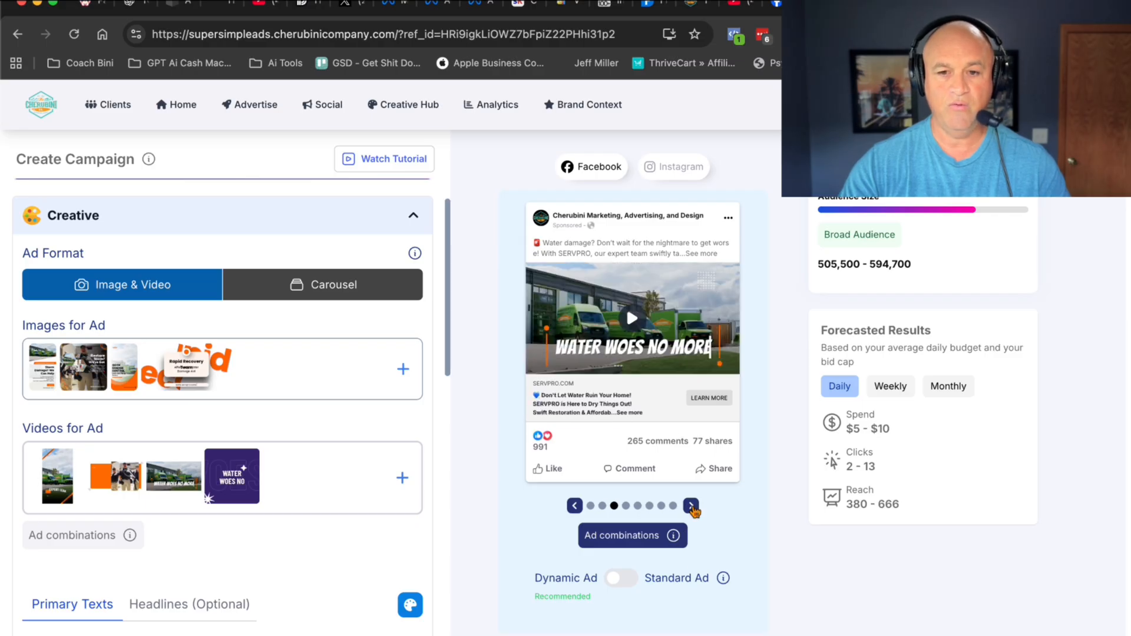
pyautogui.click(691, 507)
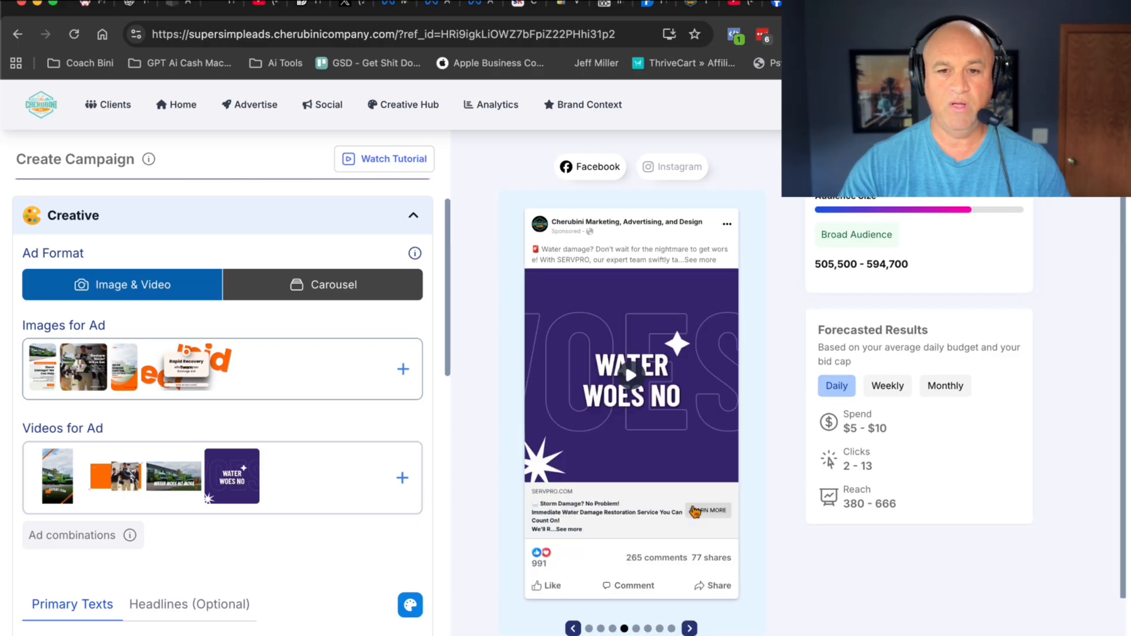
pyautogui.click(689, 628)
pyautogui.click(672, 169)
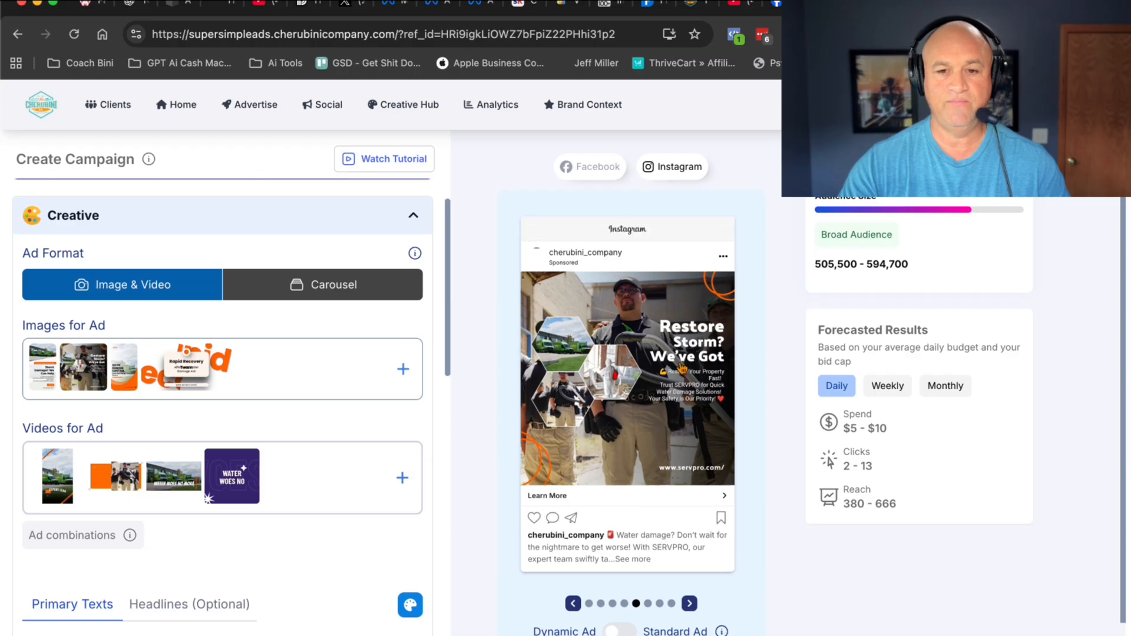
pyautogui.click(689, 603)
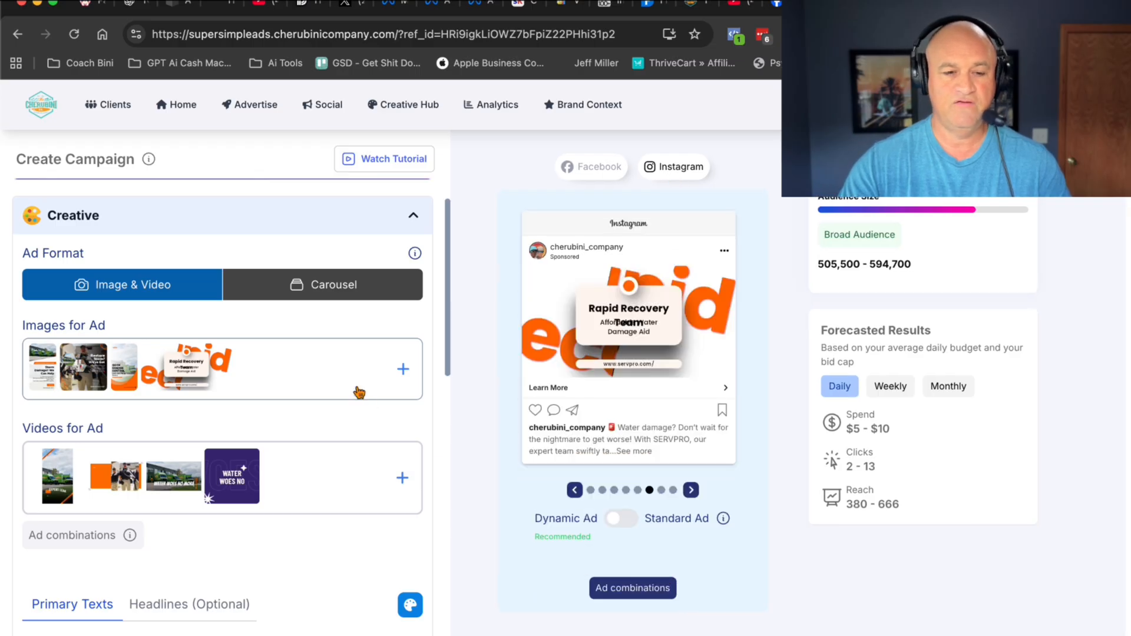
# - Read through the generated primary text variations for the water damage ads
pyautogui.scroll(-6, 359, 393)
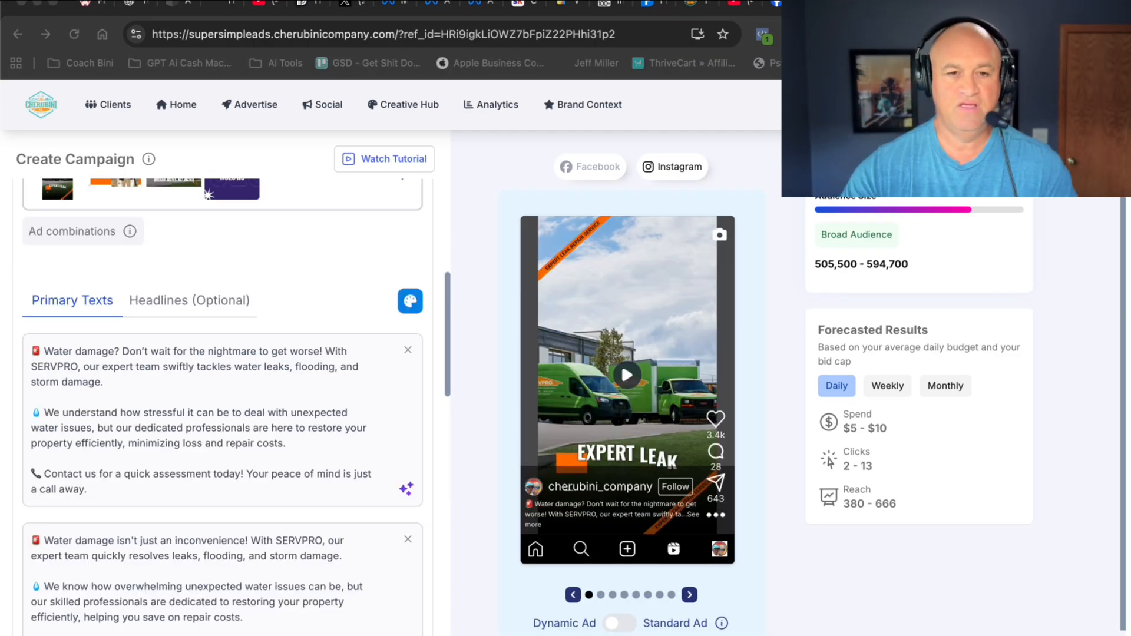
pyautogui.scroll(-7, 222, 407)
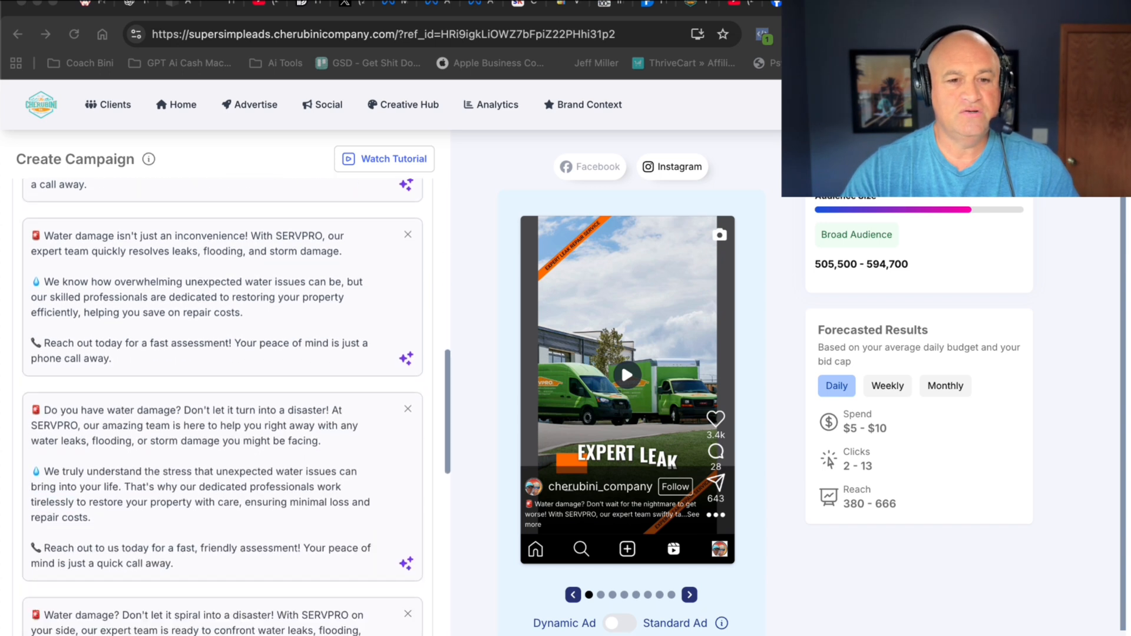
pyautogui.scroll(-2, 236, 407)
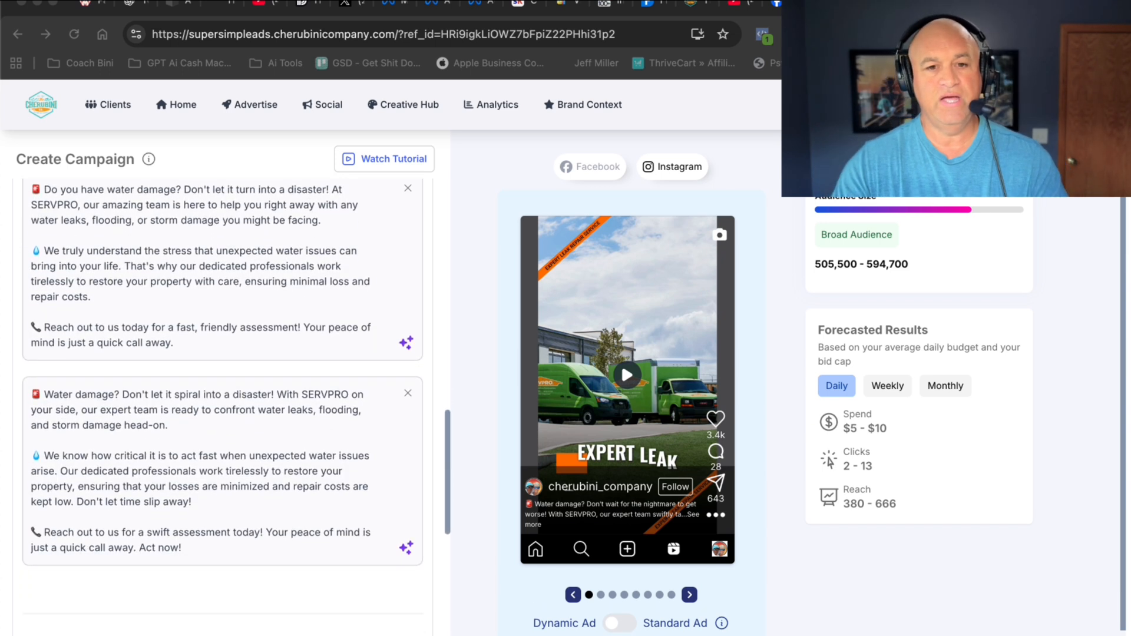
pyautogui.scroll(12, 223, 406)
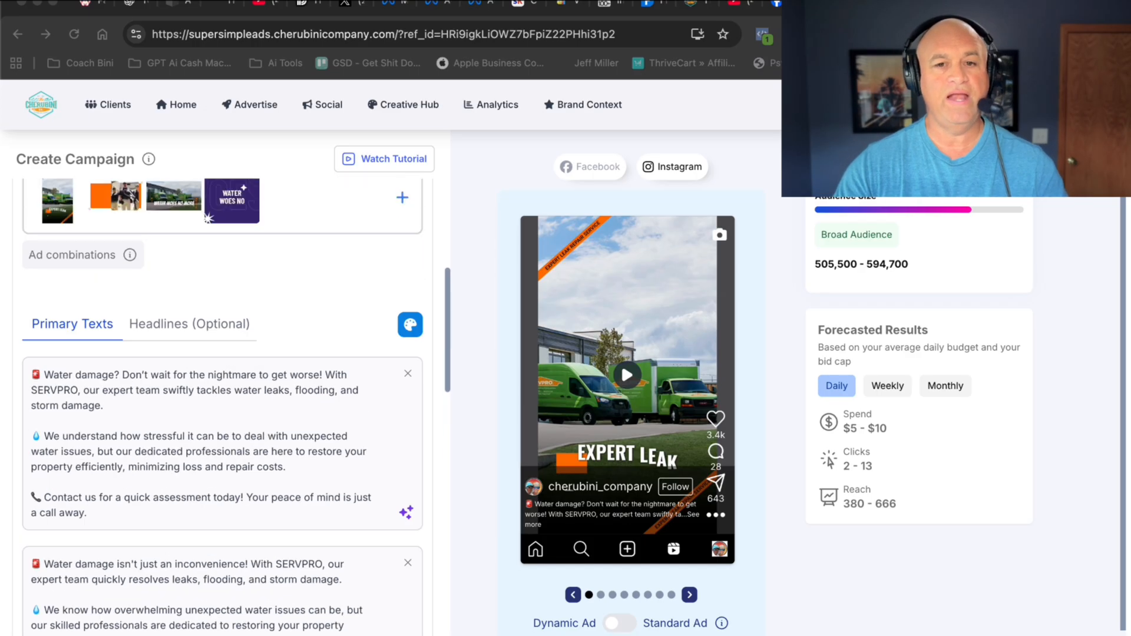
pyautogui.scroll(5, 223, 407)
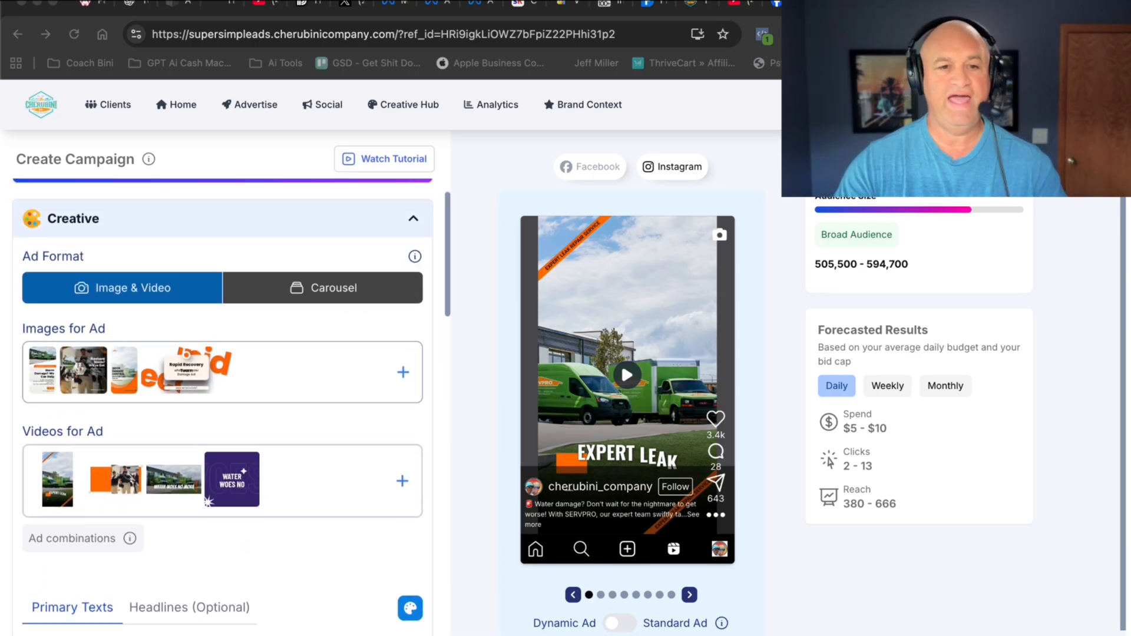
# - Show the generated headlines and check the second to fourth ads in the Instagram preview, ending on the Facebook version of the fourth
pyautogui.scroll(-4, 223, 406)
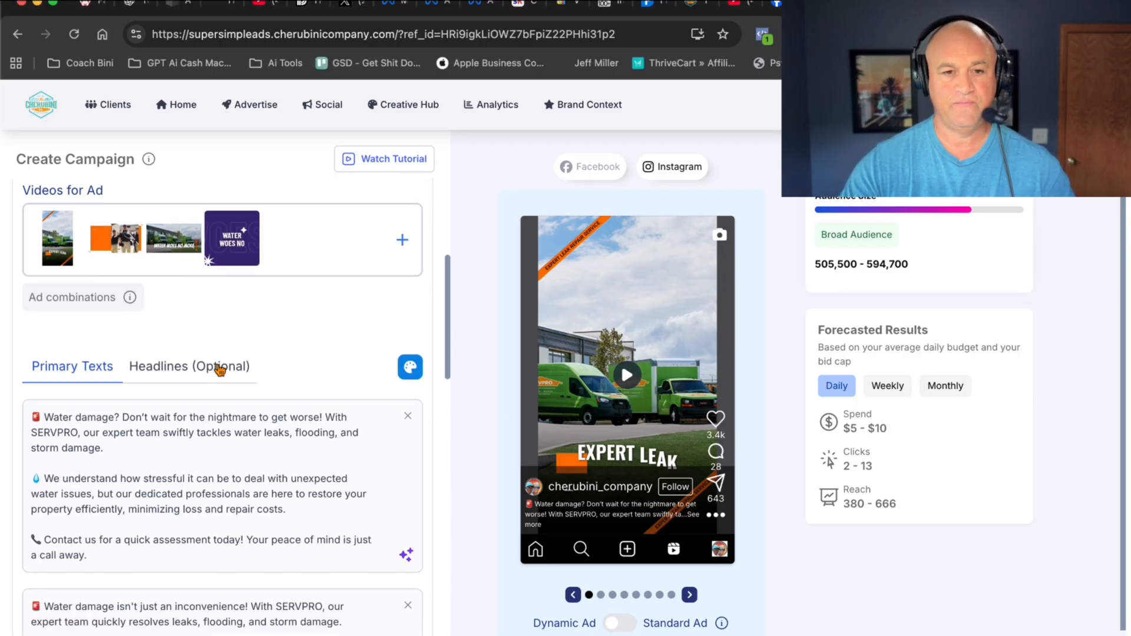
pyautogui.click(220, 370)
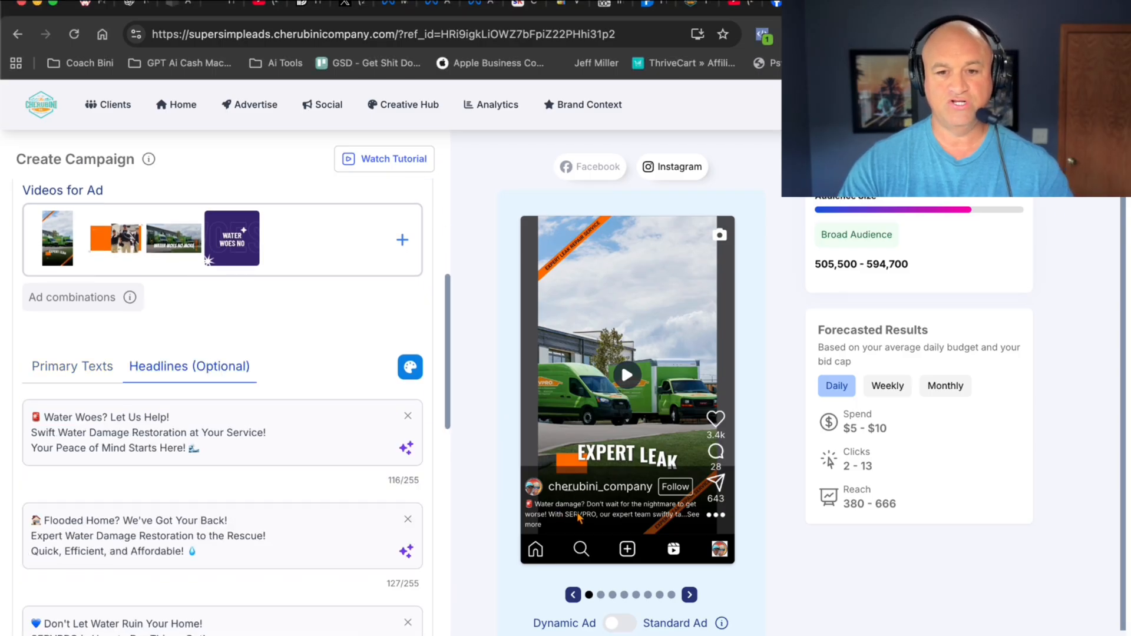
pyautogui.click(601, 595)
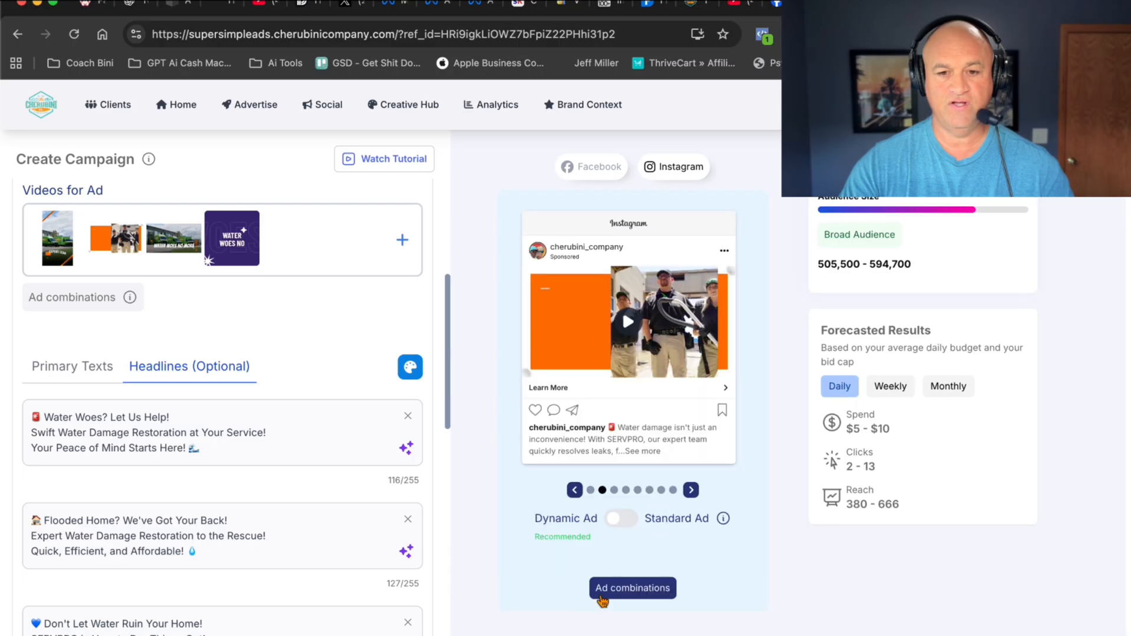
pyautogui.click(614, 491)
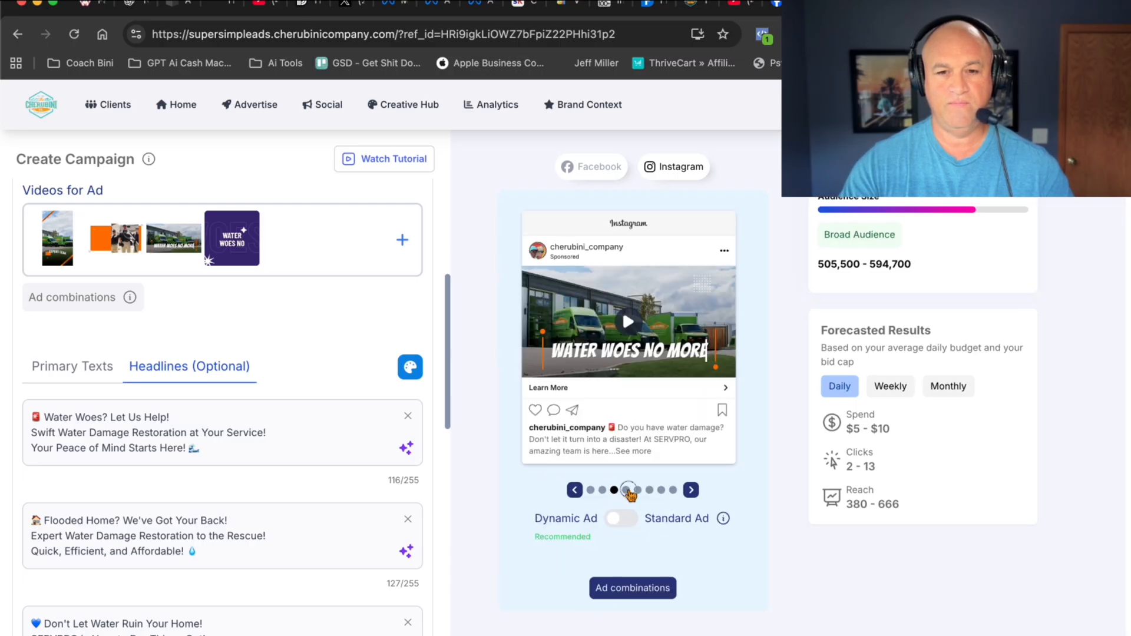
pyautogui.click(626, 491)
pyautogui.click(592, 166)
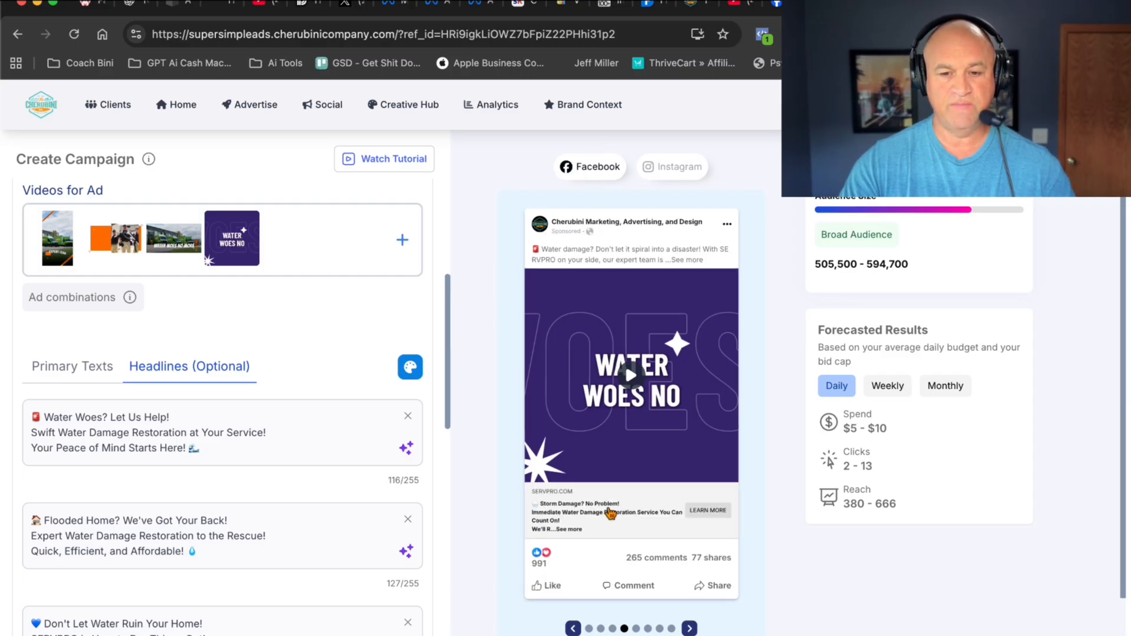
# - Review the remaining headlines and the available call-to-action options, keeping Learn More
pyautogui.scroll(-5, 181, 384)
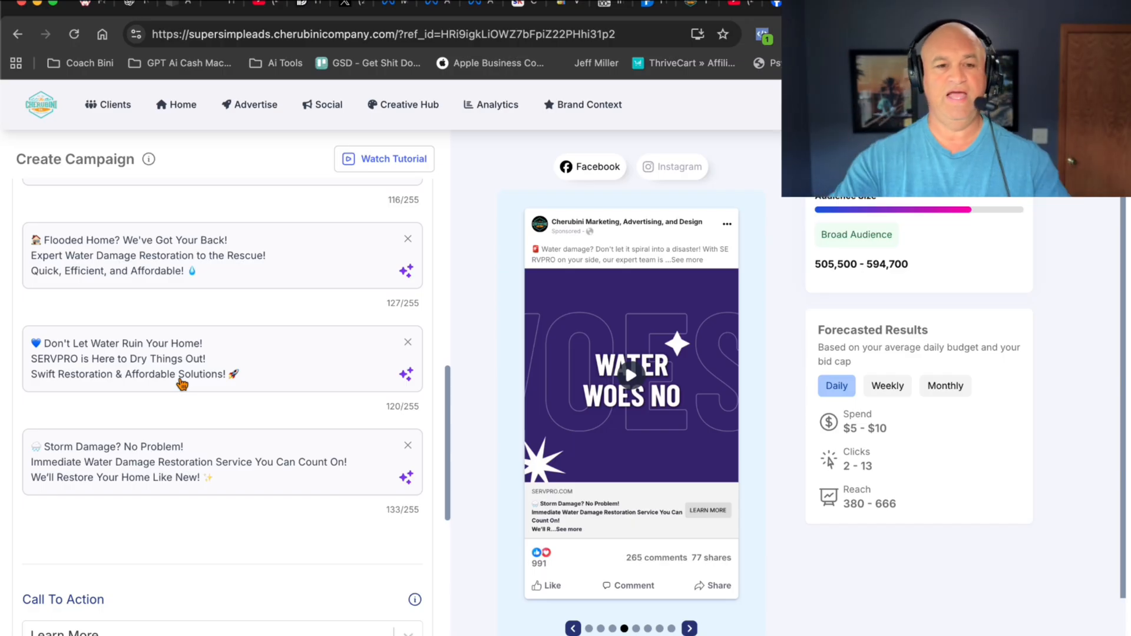
pyautogui.scroll(-3, 182, 384)
pyautogui.click(251, 465)
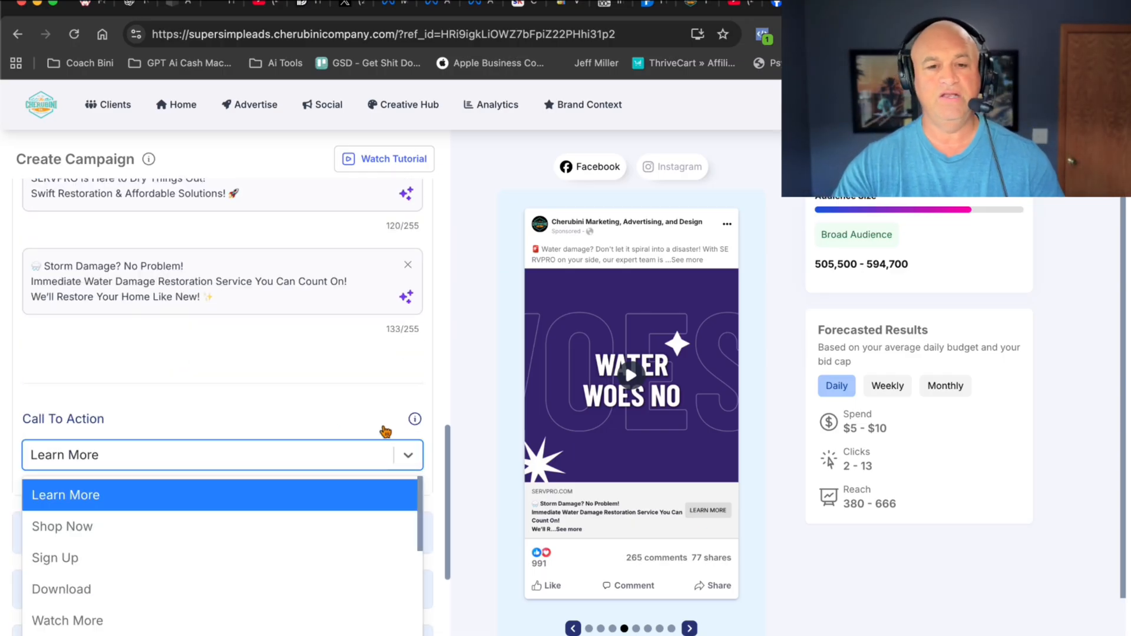
pyautogui.click(284, 399)
# - Expand the targeting settings and review the recommended interests, age and gender, location and placements
pyautogui.scroll(-4, 282, 396)
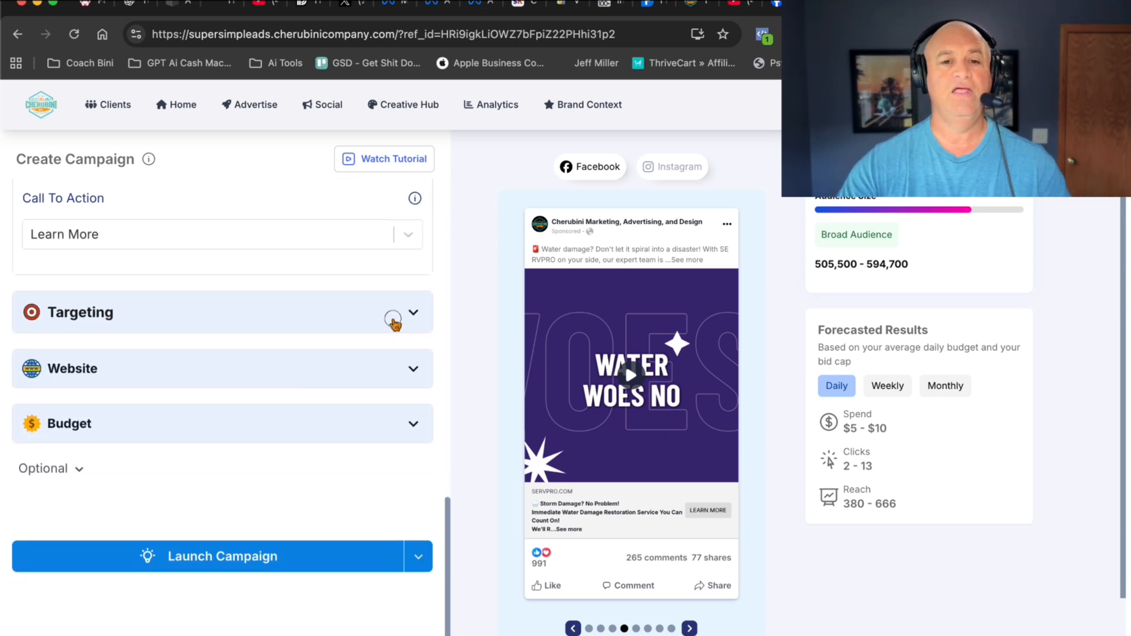
pyautogui.click(393, 320)
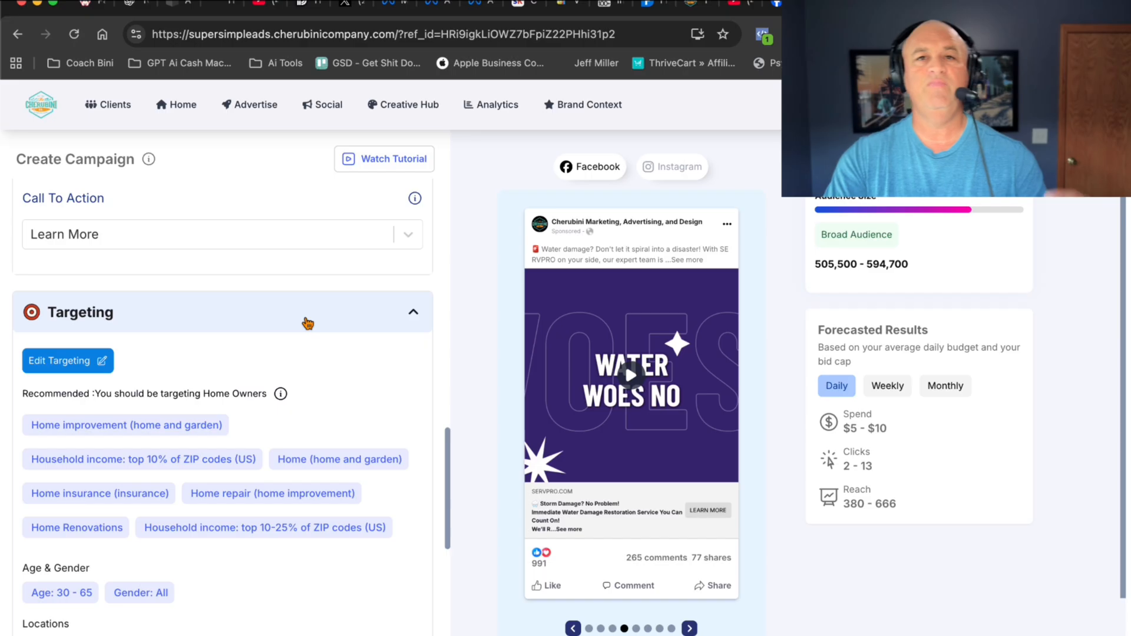
pyautogui.scroll(-1, 267, 383)
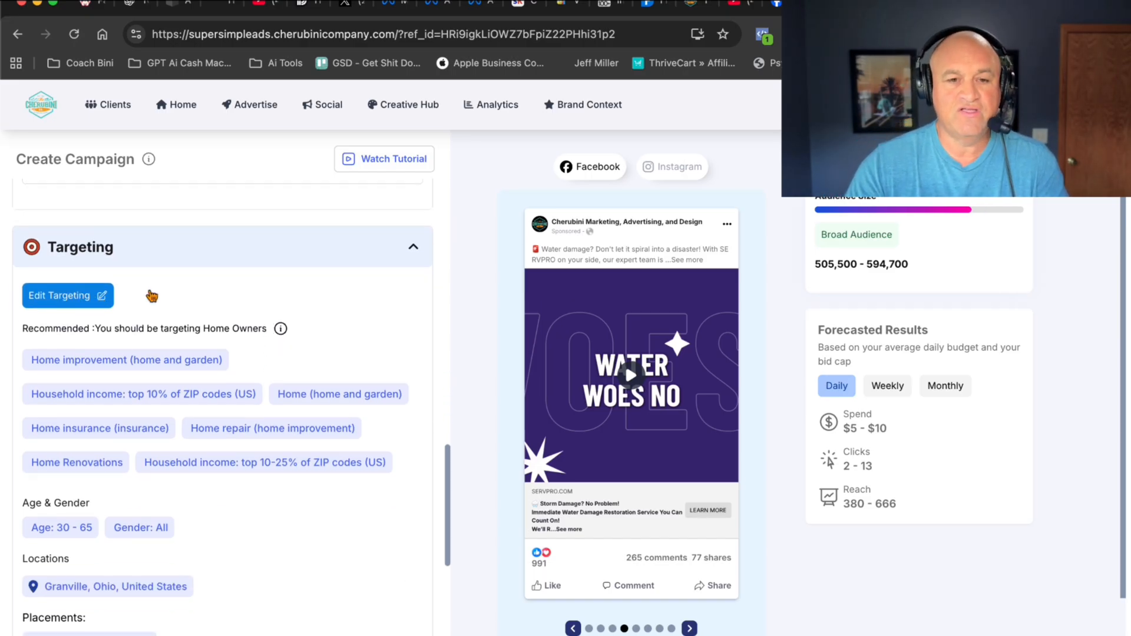
pyautogui.scroll(-2, 204, 288)
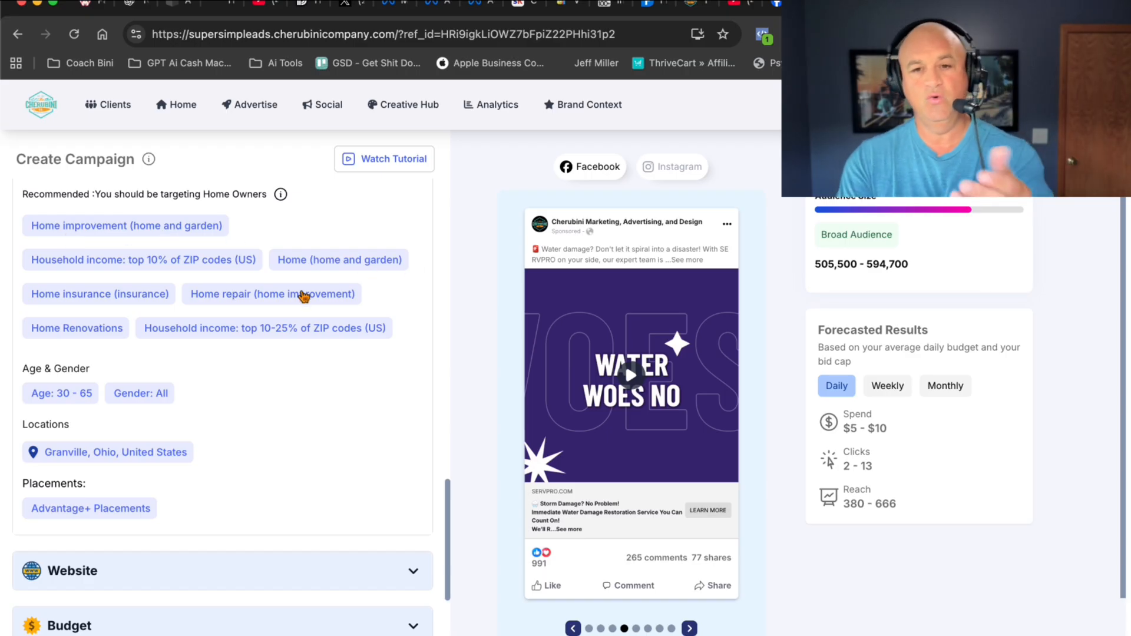
pyautogui.scroll(-1, 304, 296)
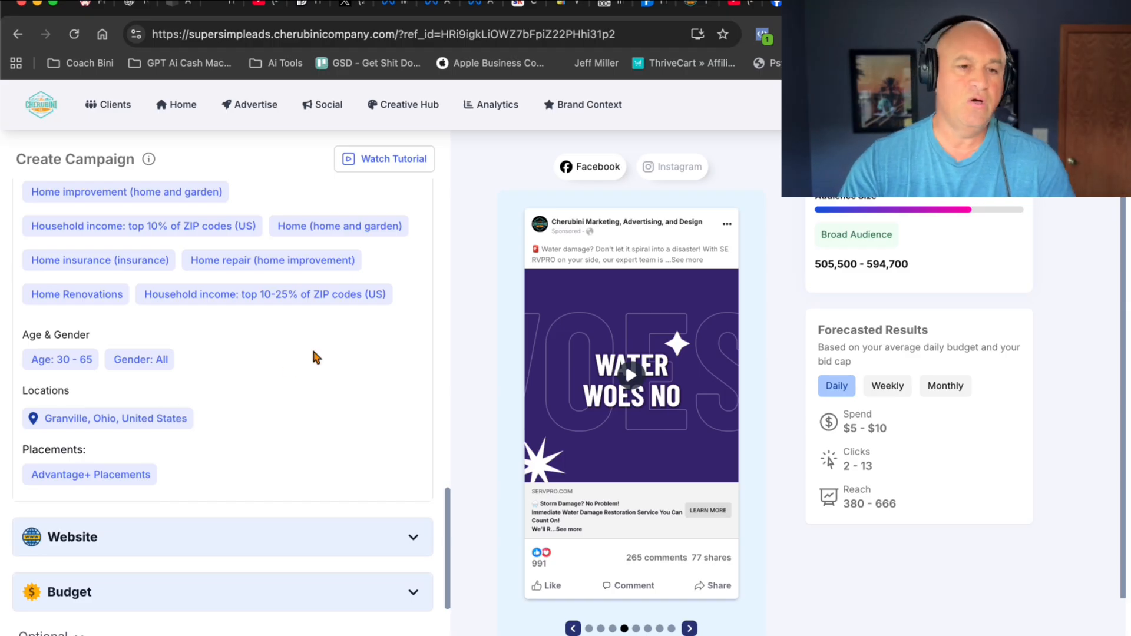
pyautogui.scroll(-1, 313, 353)
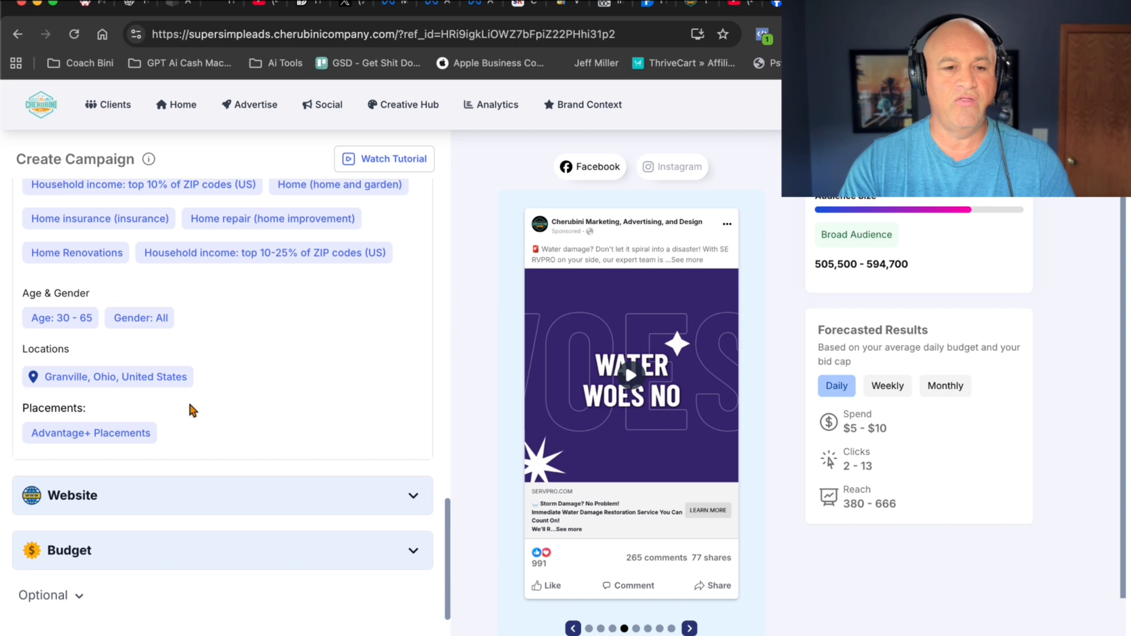
# - Expand the website settings and check the destination URL for the campaign
pyautogui.scroll(-3, 236, 412)
pyautogui.click(418, 403)
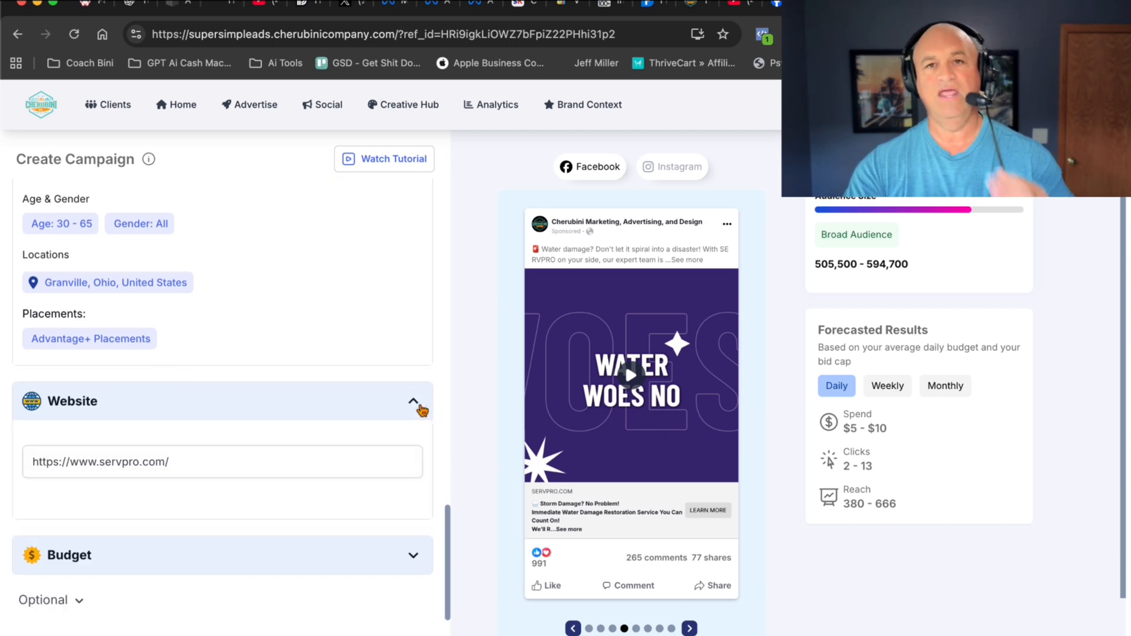
pyautogui.scroll(-2, 341, 321)
pyautogui.click(159, 389)
pyautogui.click(204, 383)
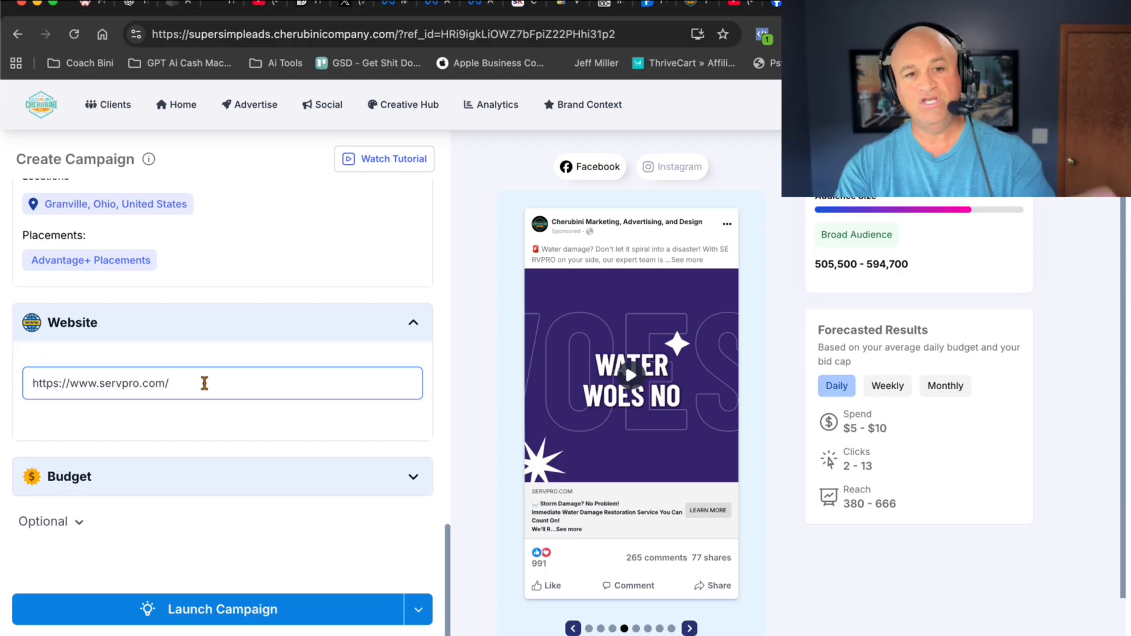
pyautogui.scroll(-1, 208, 341)
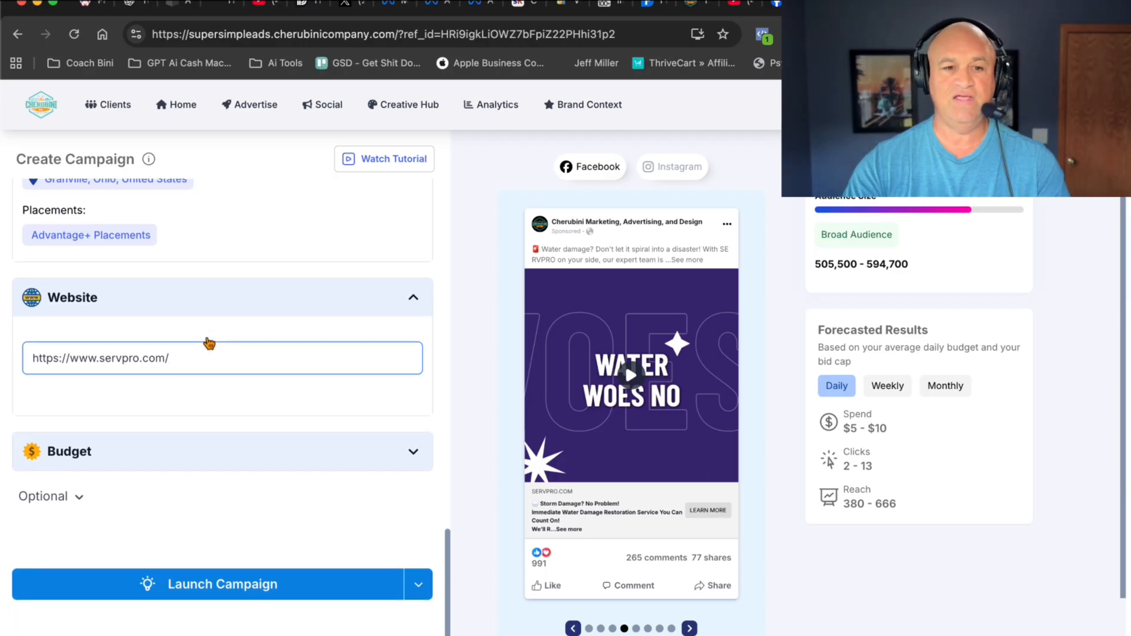
# - Expand the budget and optional settings and review the daily budget, optimization option, campaign name and UTM parameters
pyautogui.click(243, 420)
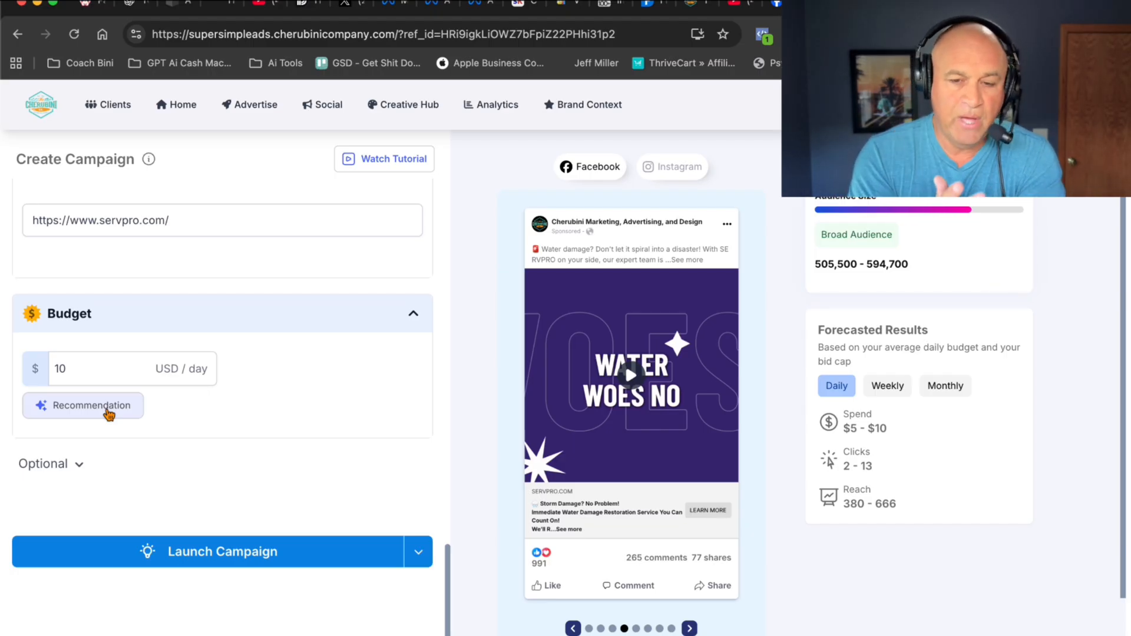
pyautogui.click(79, 466)
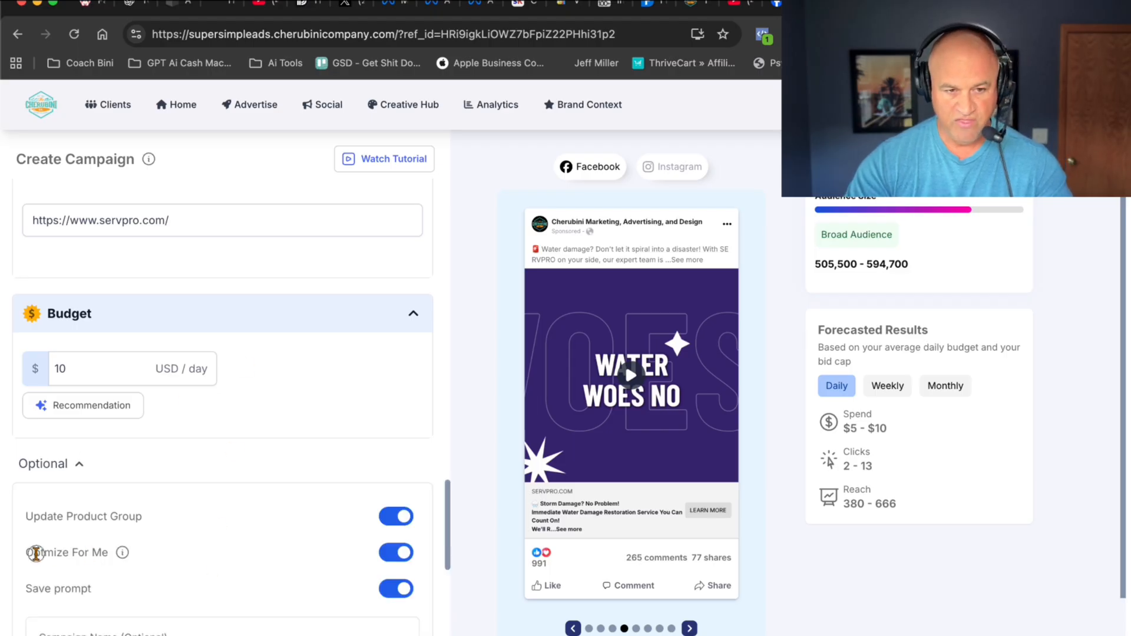
pyautogui.moveTo(34, 553); pyautogui.dragTo(135, 552)
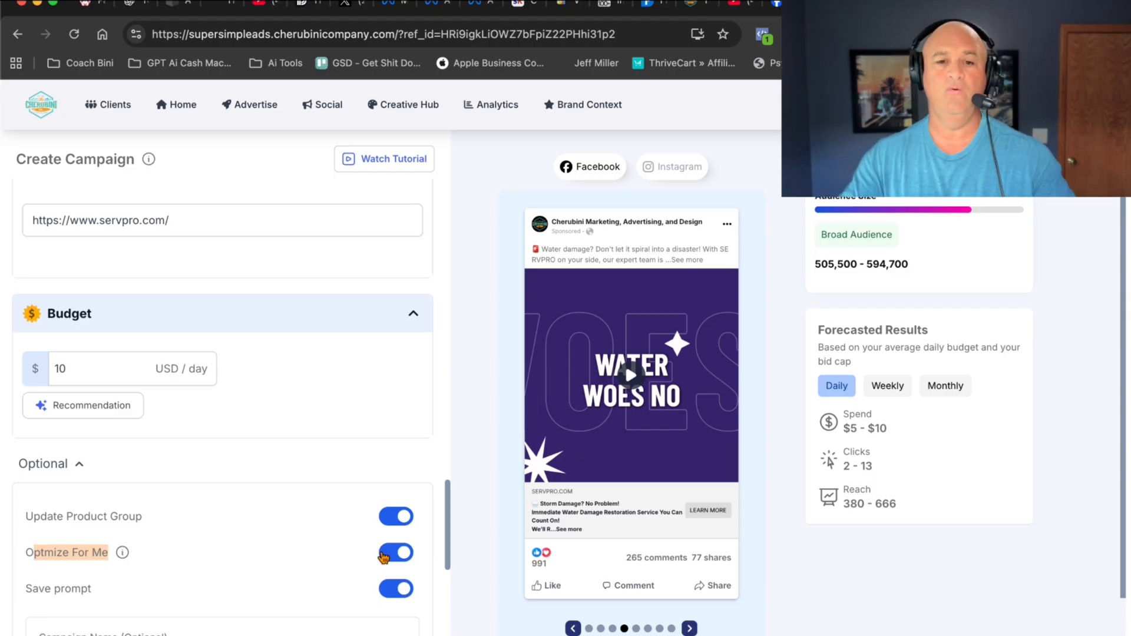
pyautogui.scroll(-6, 383, 557)
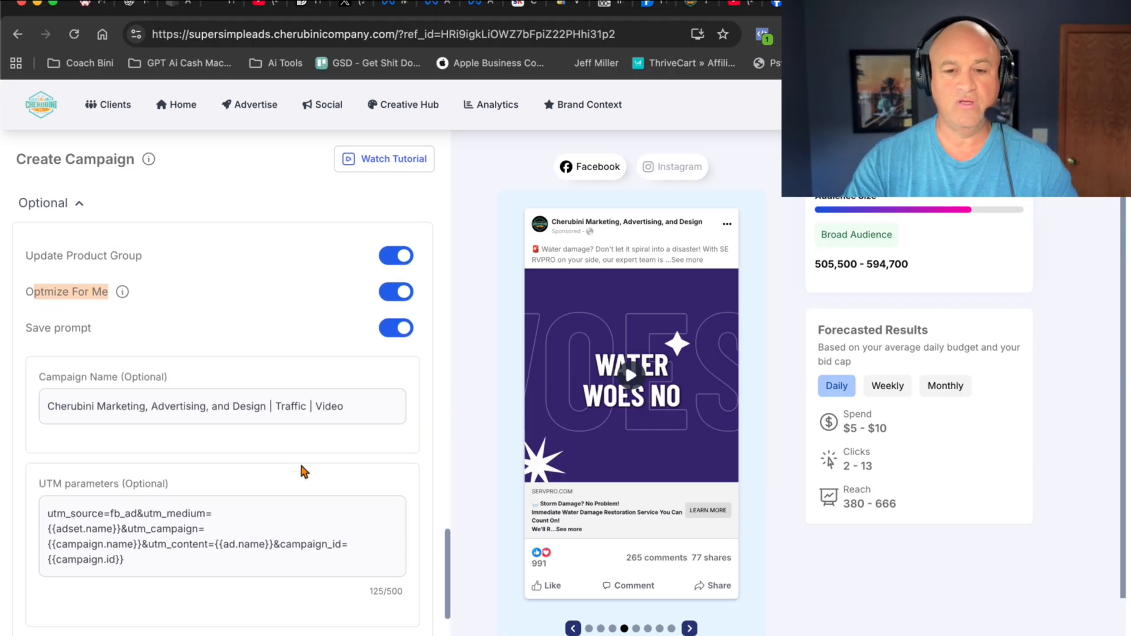
pyautogui.scroll(-1, 301, 472)
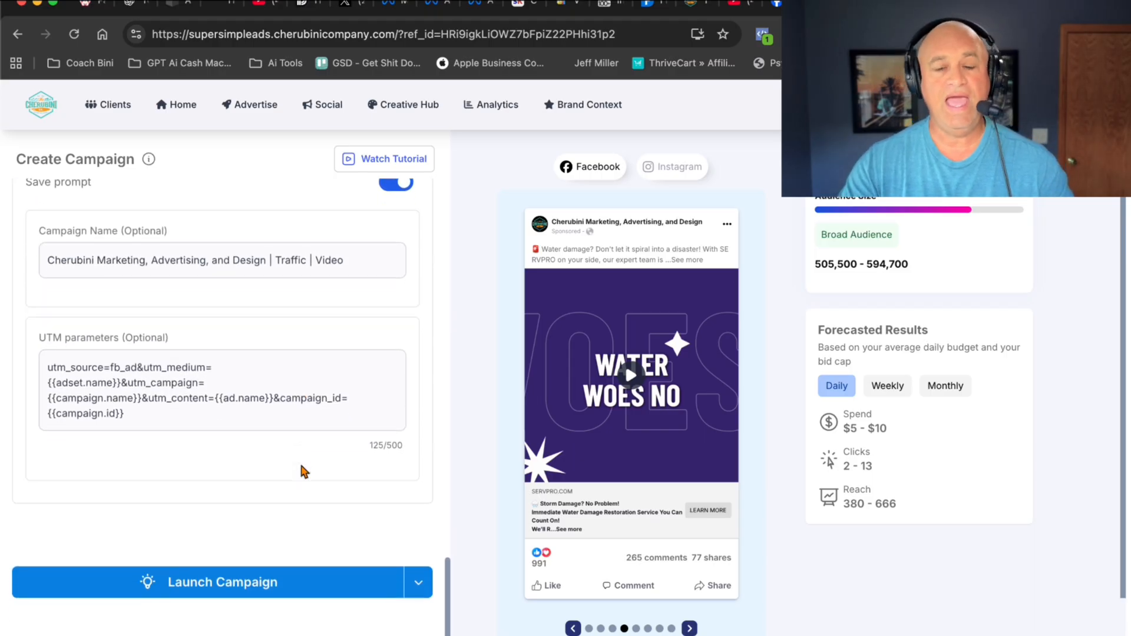
# - Go to the Advertise overview and look over the available ad channels and optimization folders
pyautogui.click(260, 115)
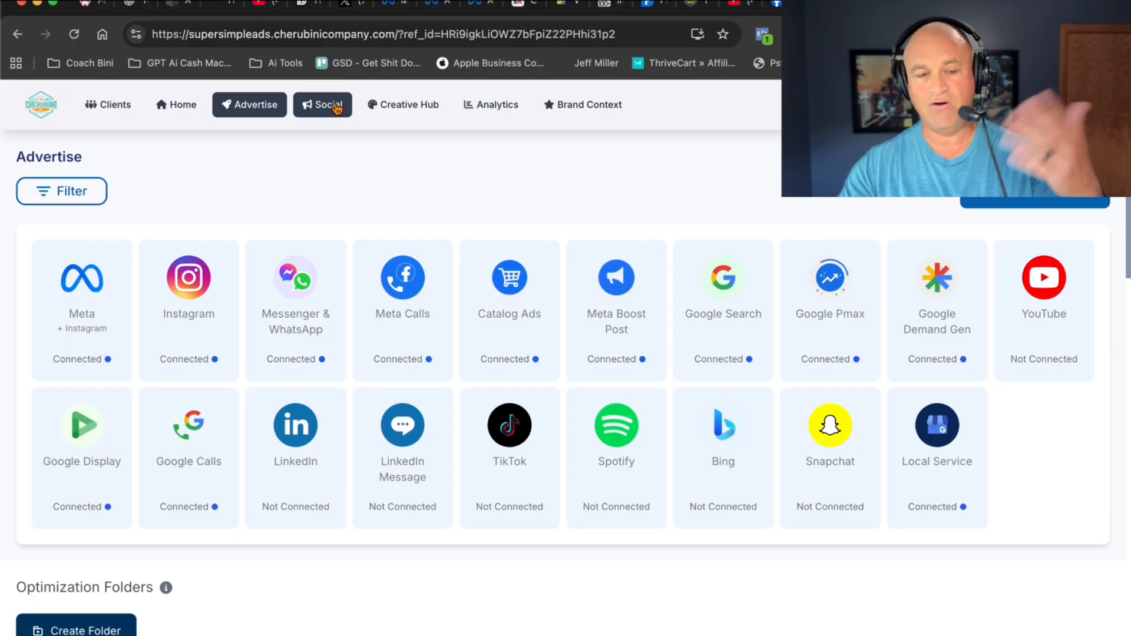
pyautogui.scroll(-6, 270, 154)
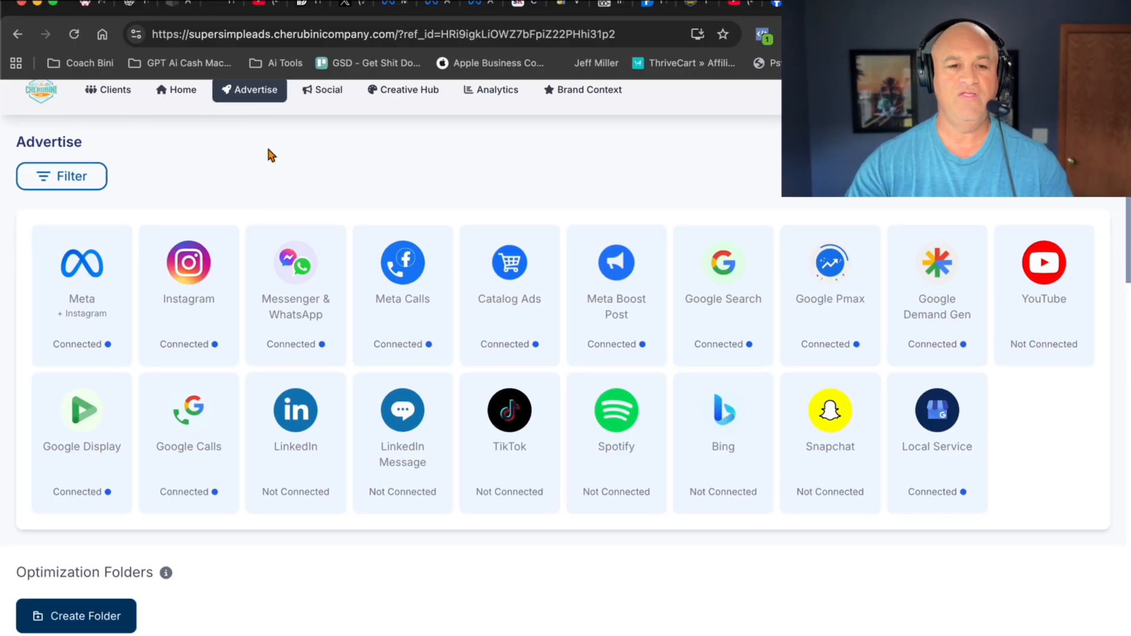
pyautogui.scroll(-9, 270, 155)
pyautogui.scroll(8, 270, 154)
pyautogui.scroll(7, 268, 155)
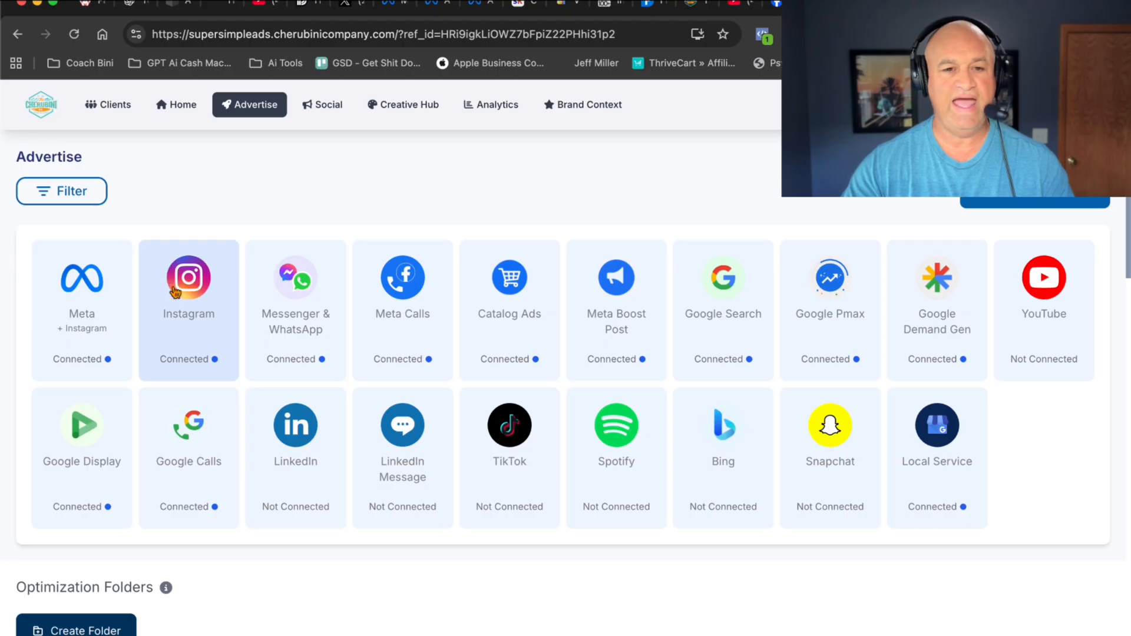